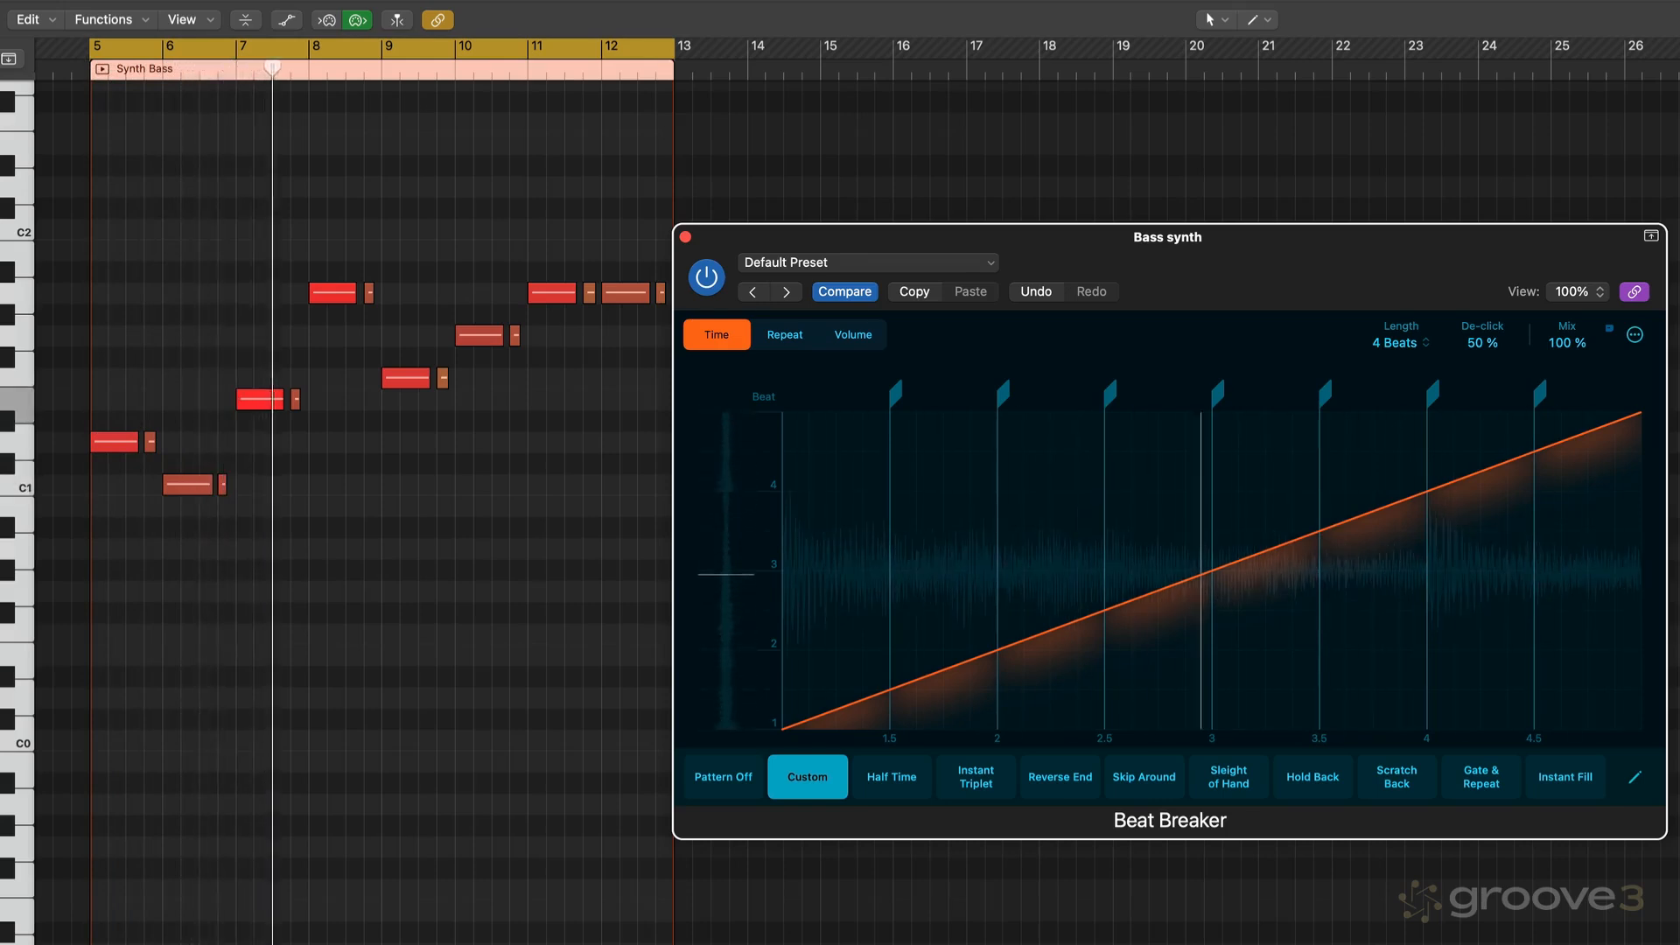
- In Beat Breaker's Volume view, turn the segment between beats 2 and 2.5 into a ramp rising from about -14 dB to 0 dB
{"action": "key", "text": "s"}
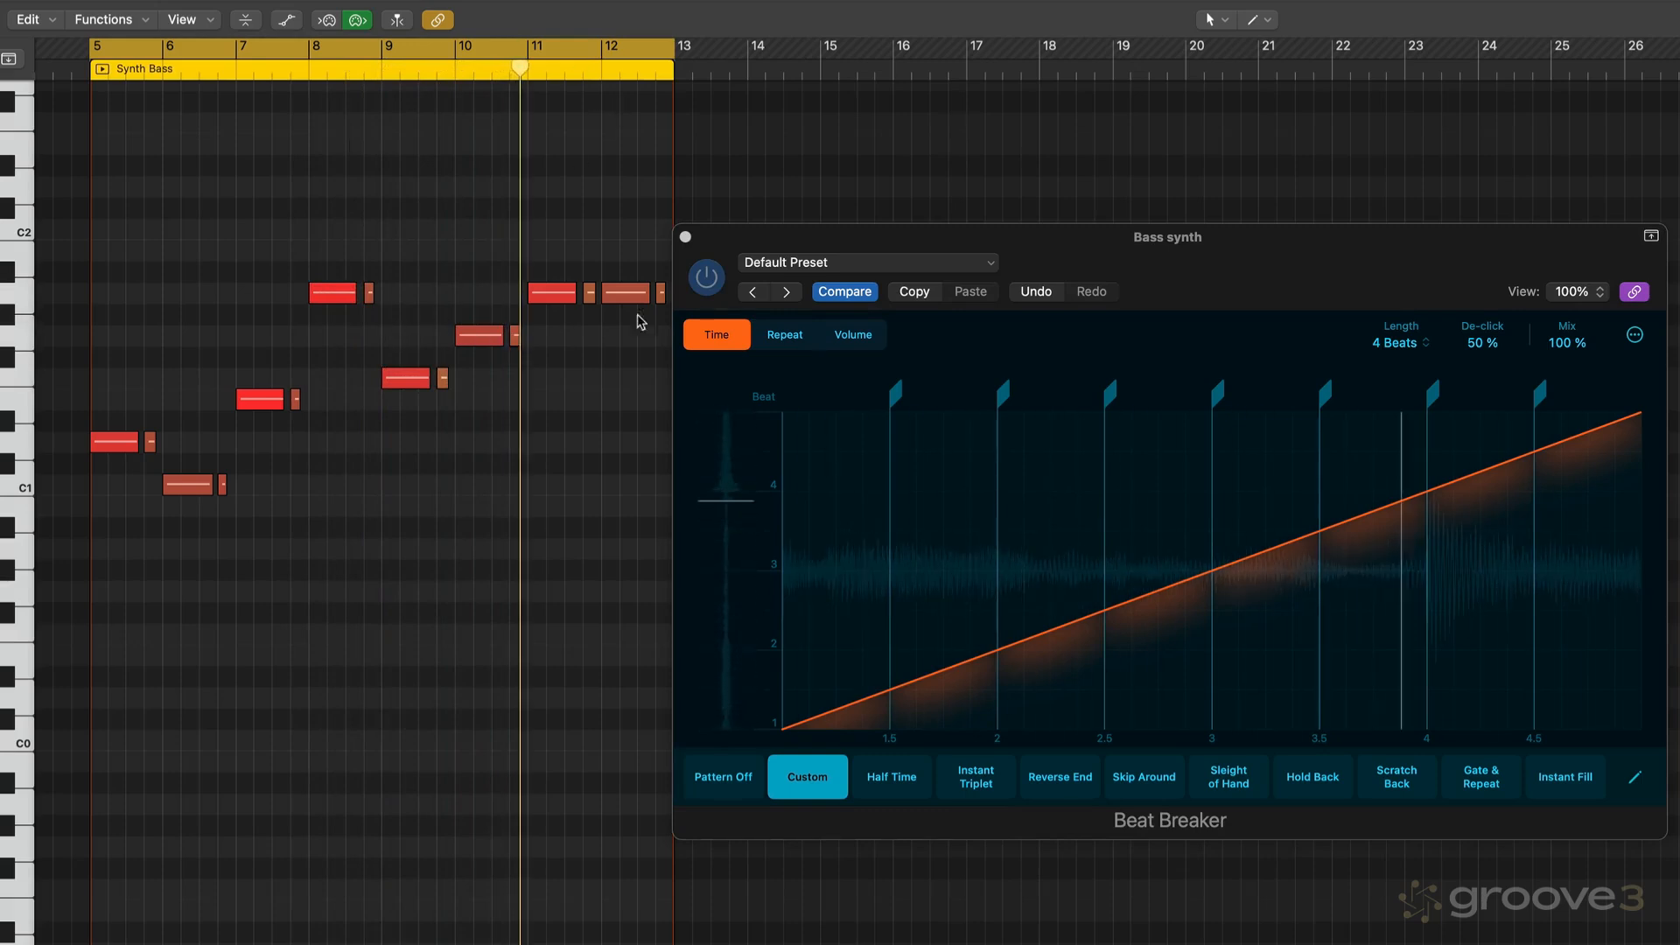
{"action": "left_click", "coordinate": [853, 335]}
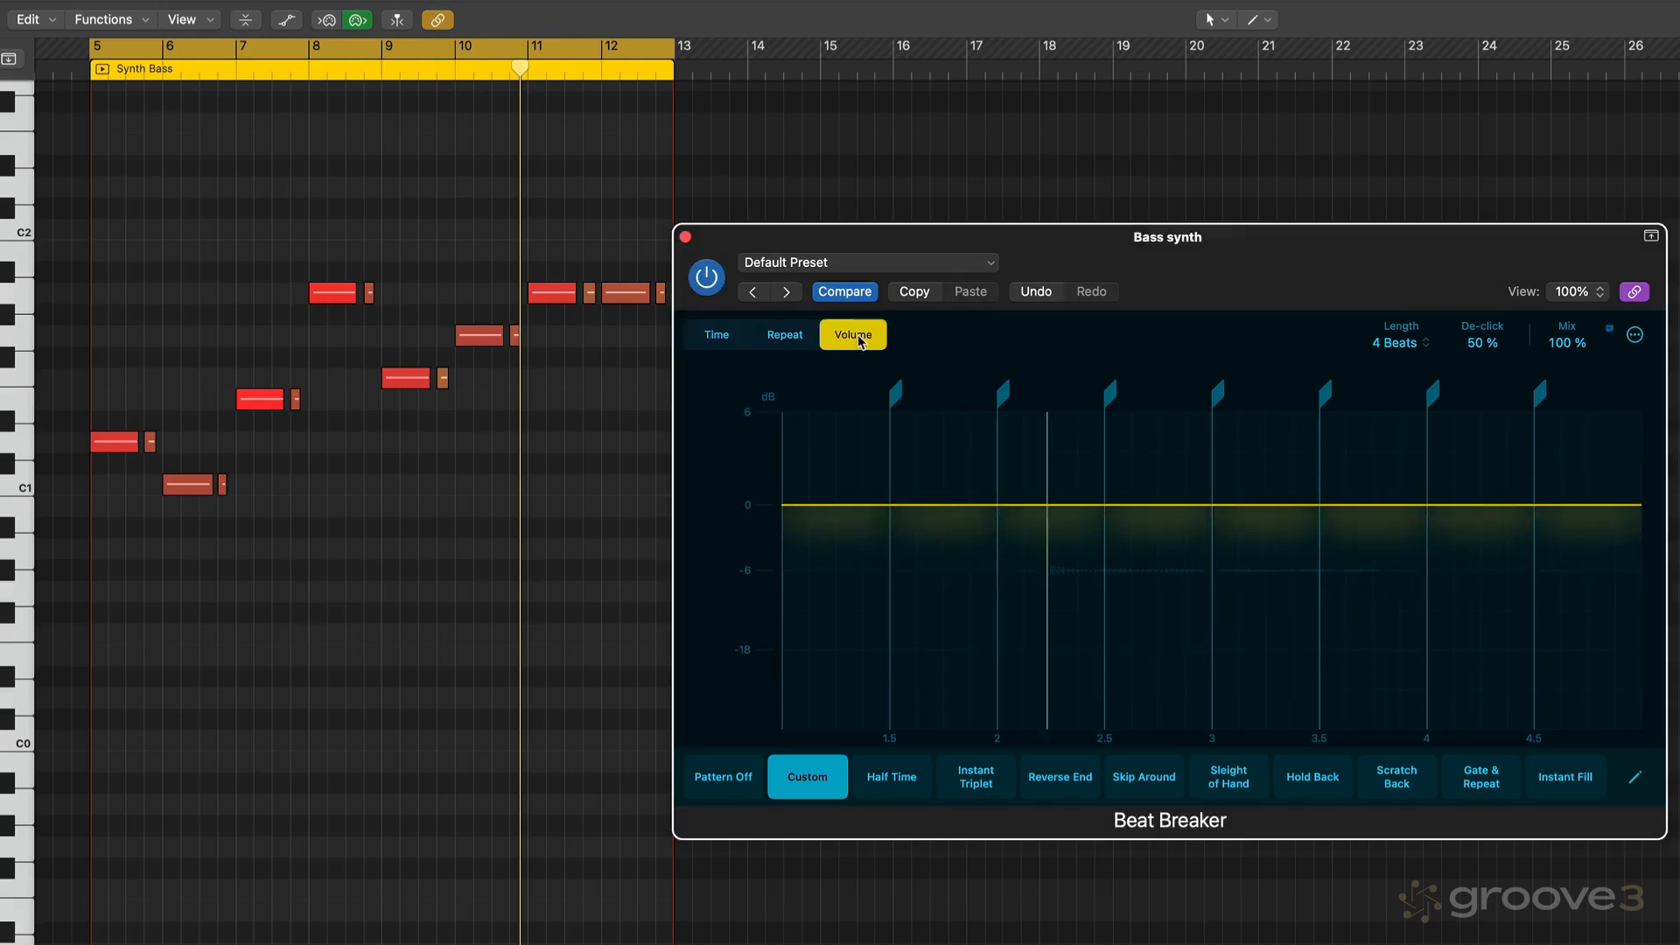
{"action": "left_click", "coordinate": [1042, 507]}
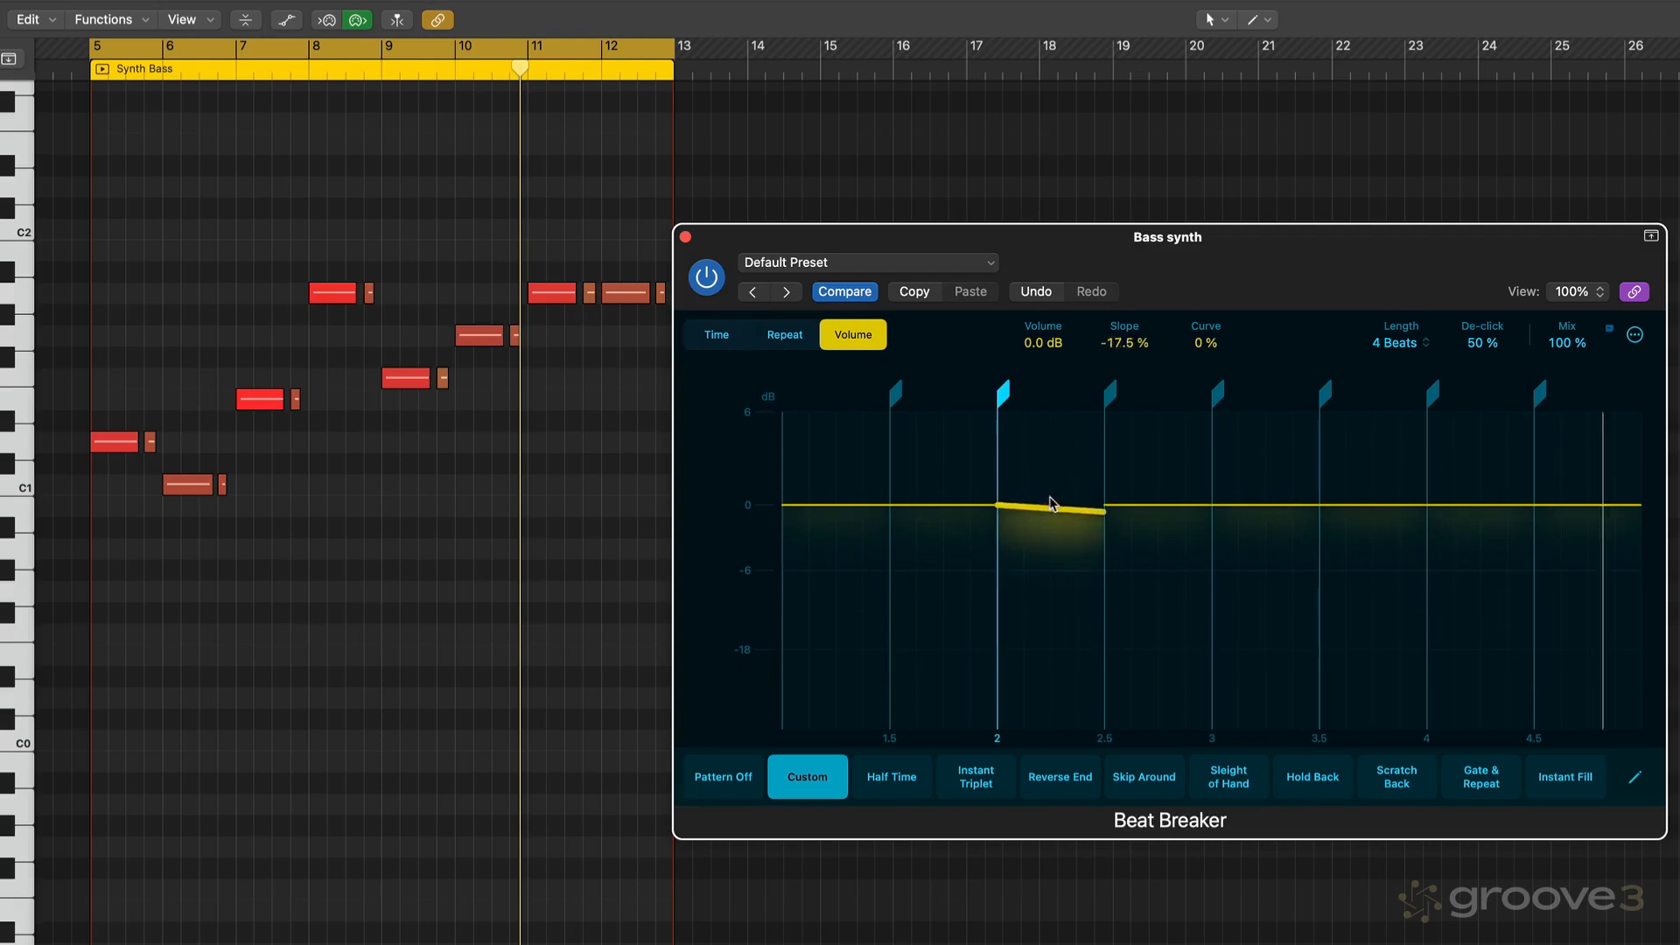
{"action": "left_click_drag", "start_coordinate": [1050, 503], "coordinate": [1320, 539]}
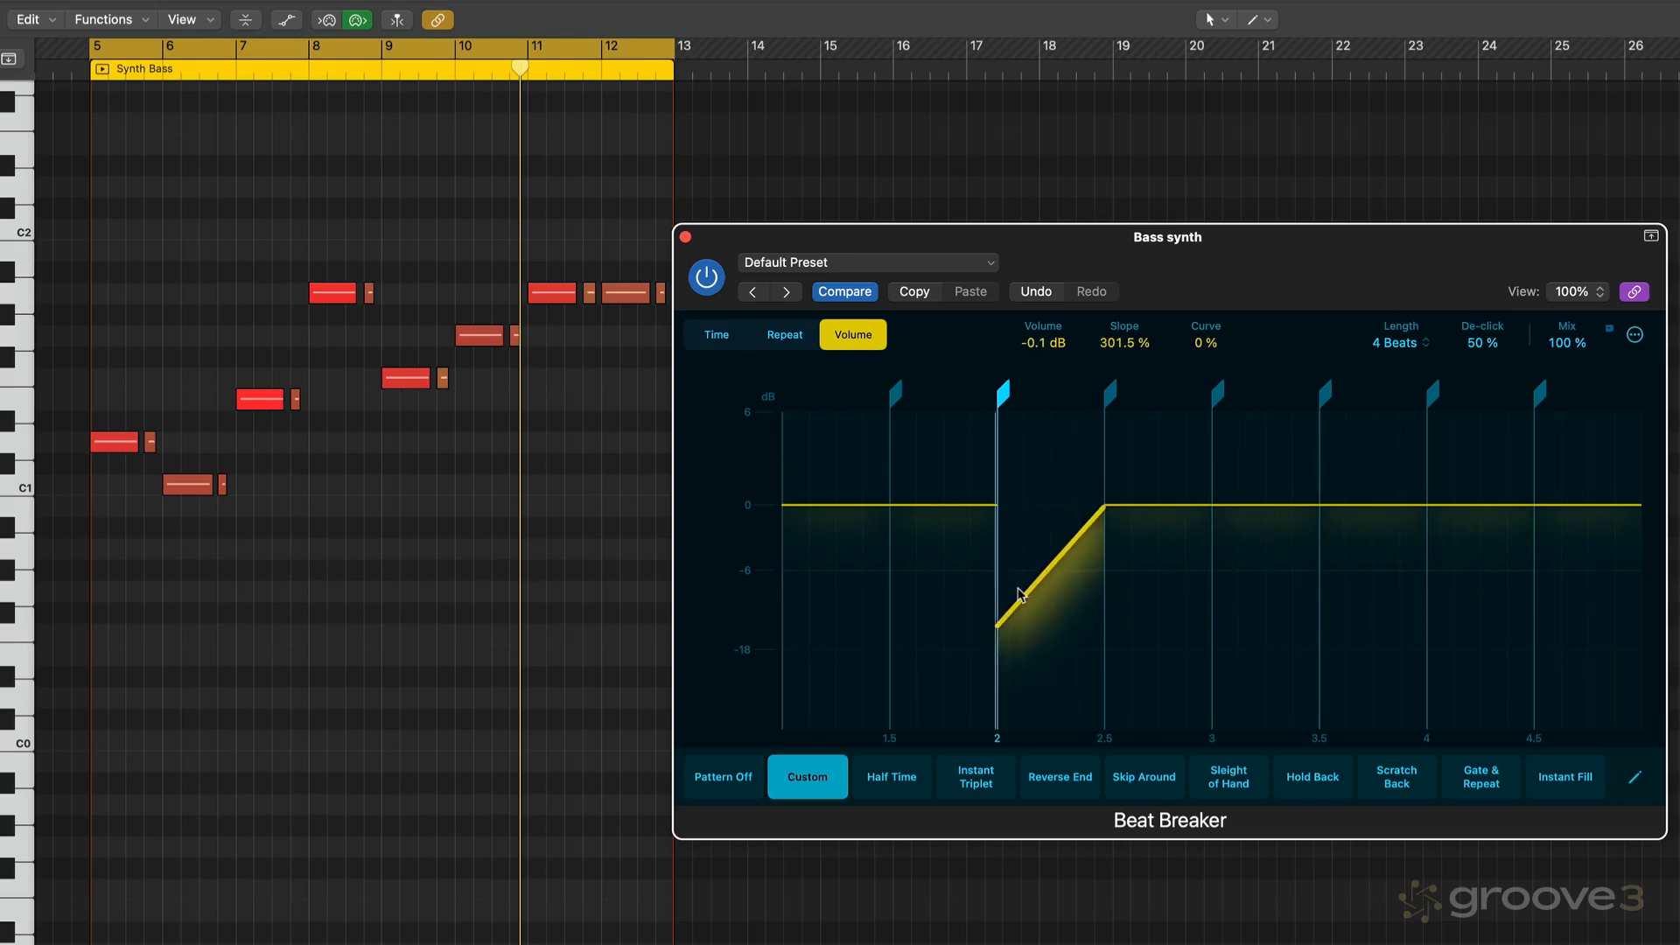
{"action": "left_click_drag", "start_coordinate": [1035, 592], "coordinate": [1026, 595]}
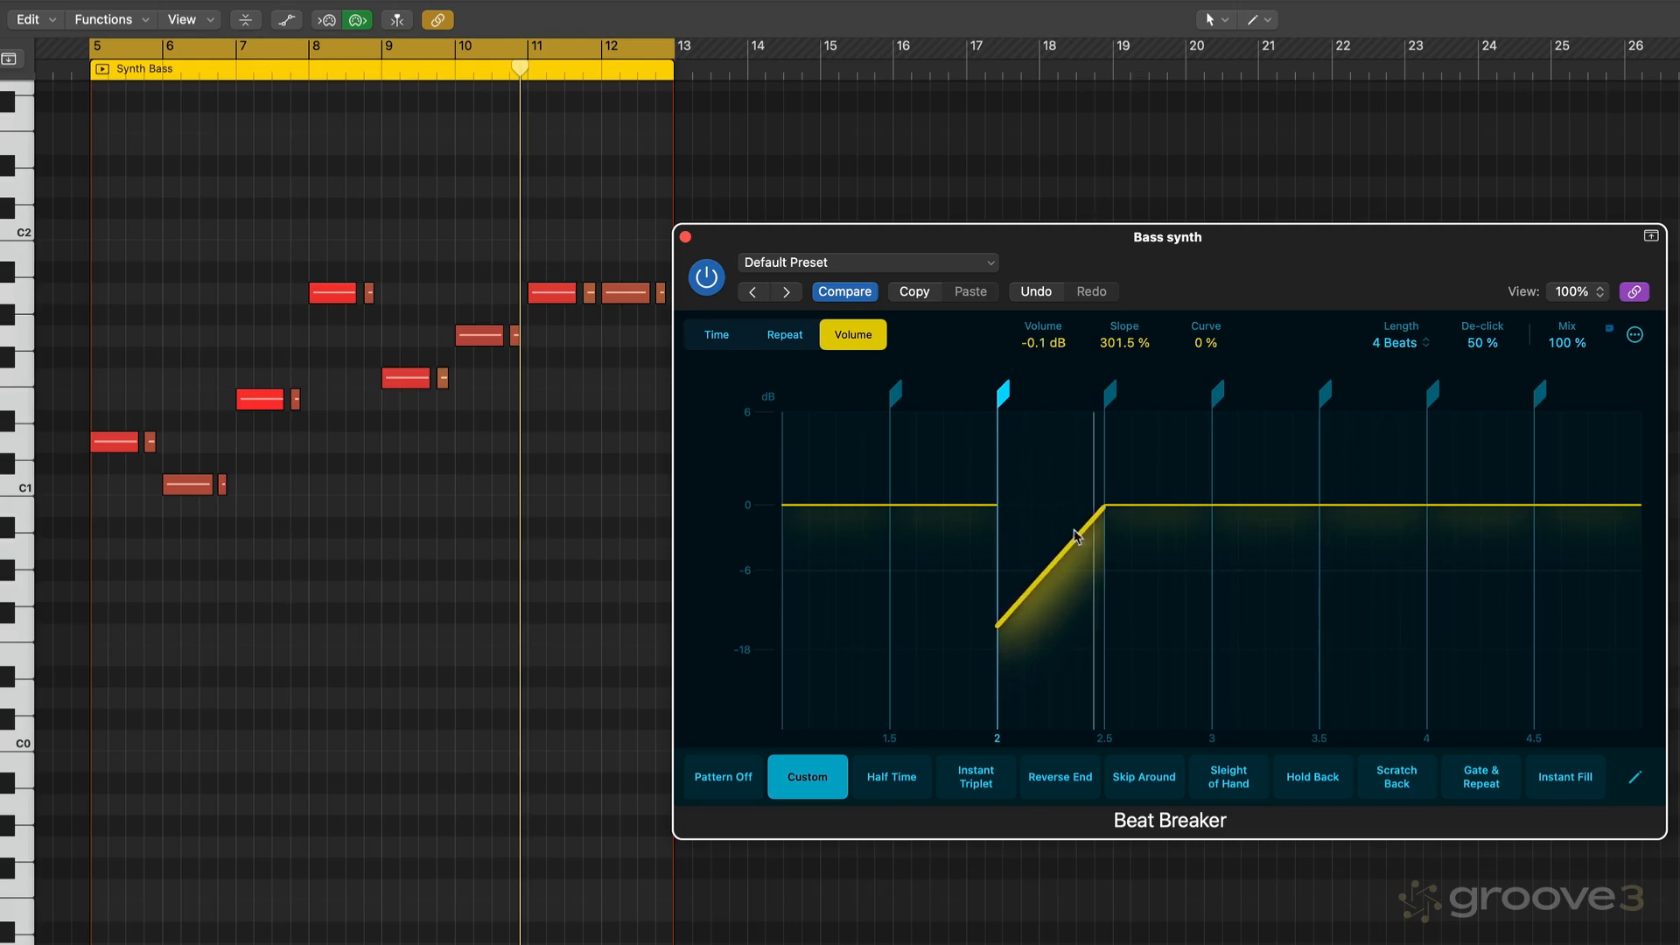
- Set the ramp's slope to 320.5 % and its curve to -39 % while auditioning playback
{"action": "left_click_drag", "start_coordinate": [1113, 350], "coordinate": [1113, 331]}
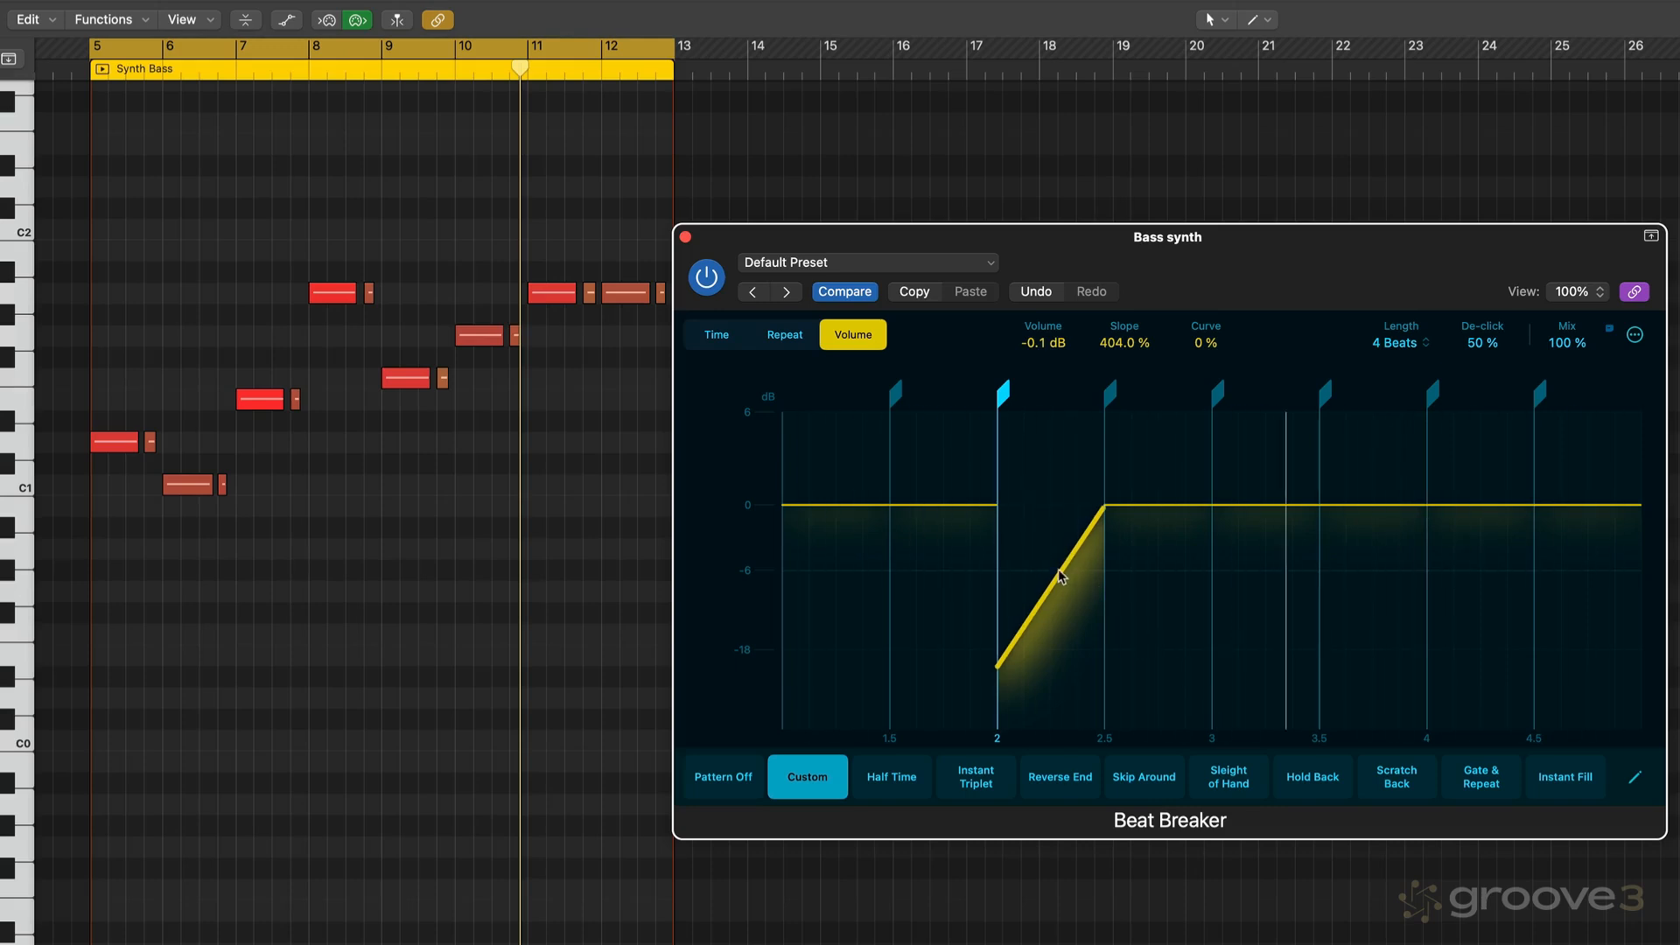
{"action": "left_click_drag", "start_coordinate": [1058, 569], "coordinate": [866, 578]}
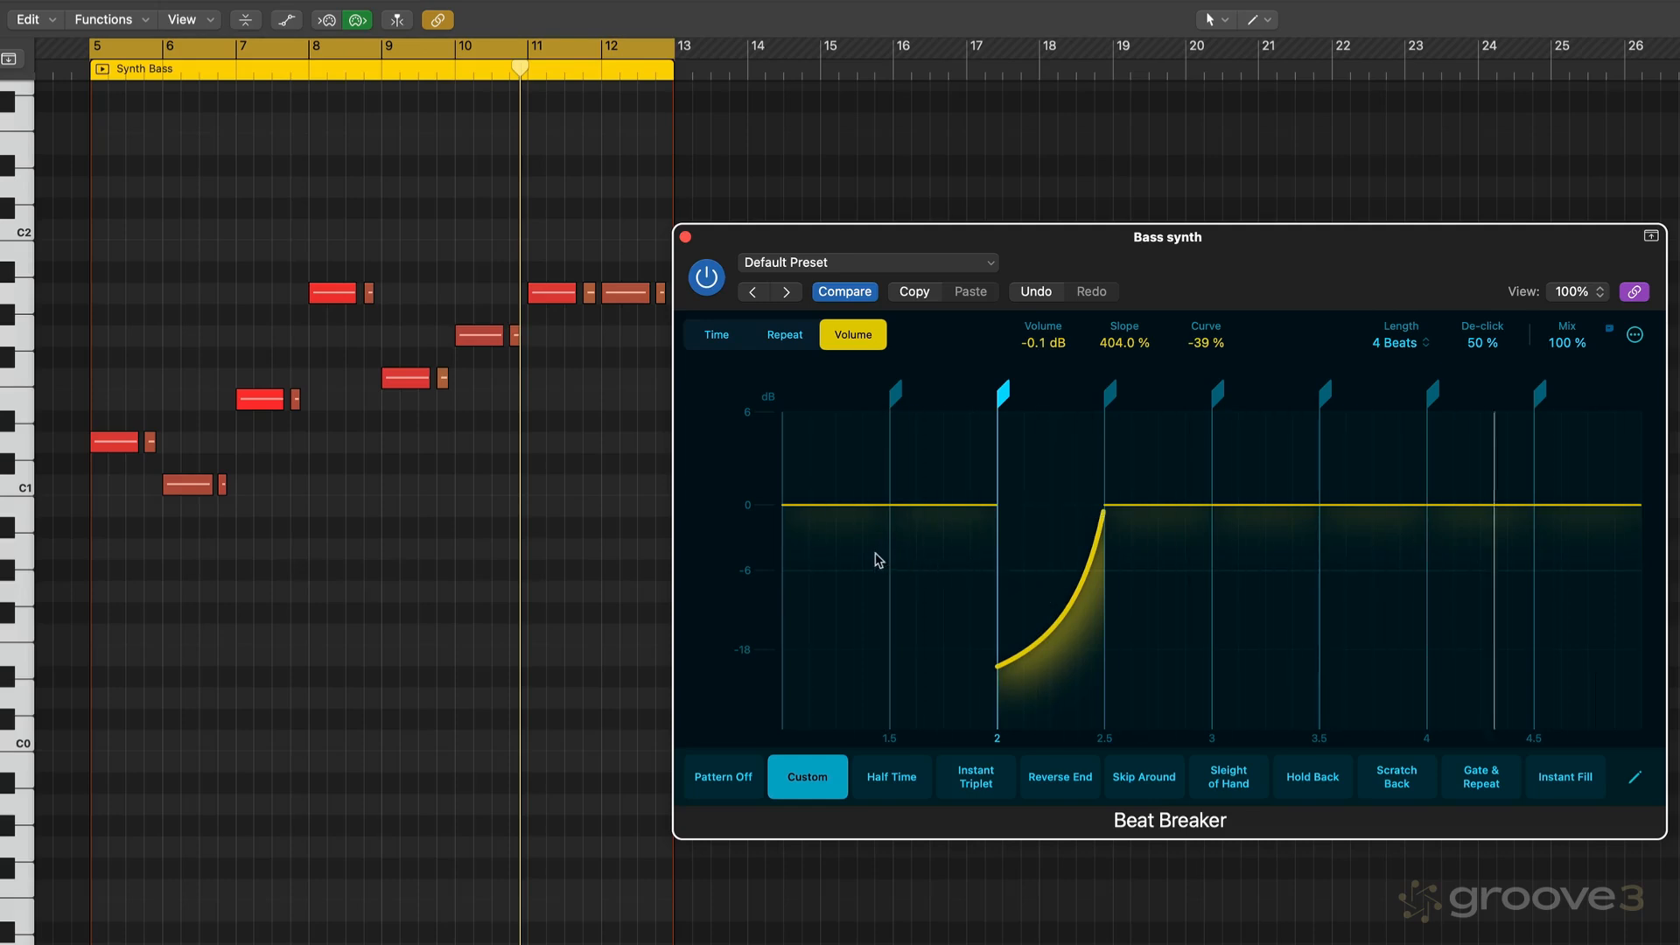
{"action": "key", "text": "space"}
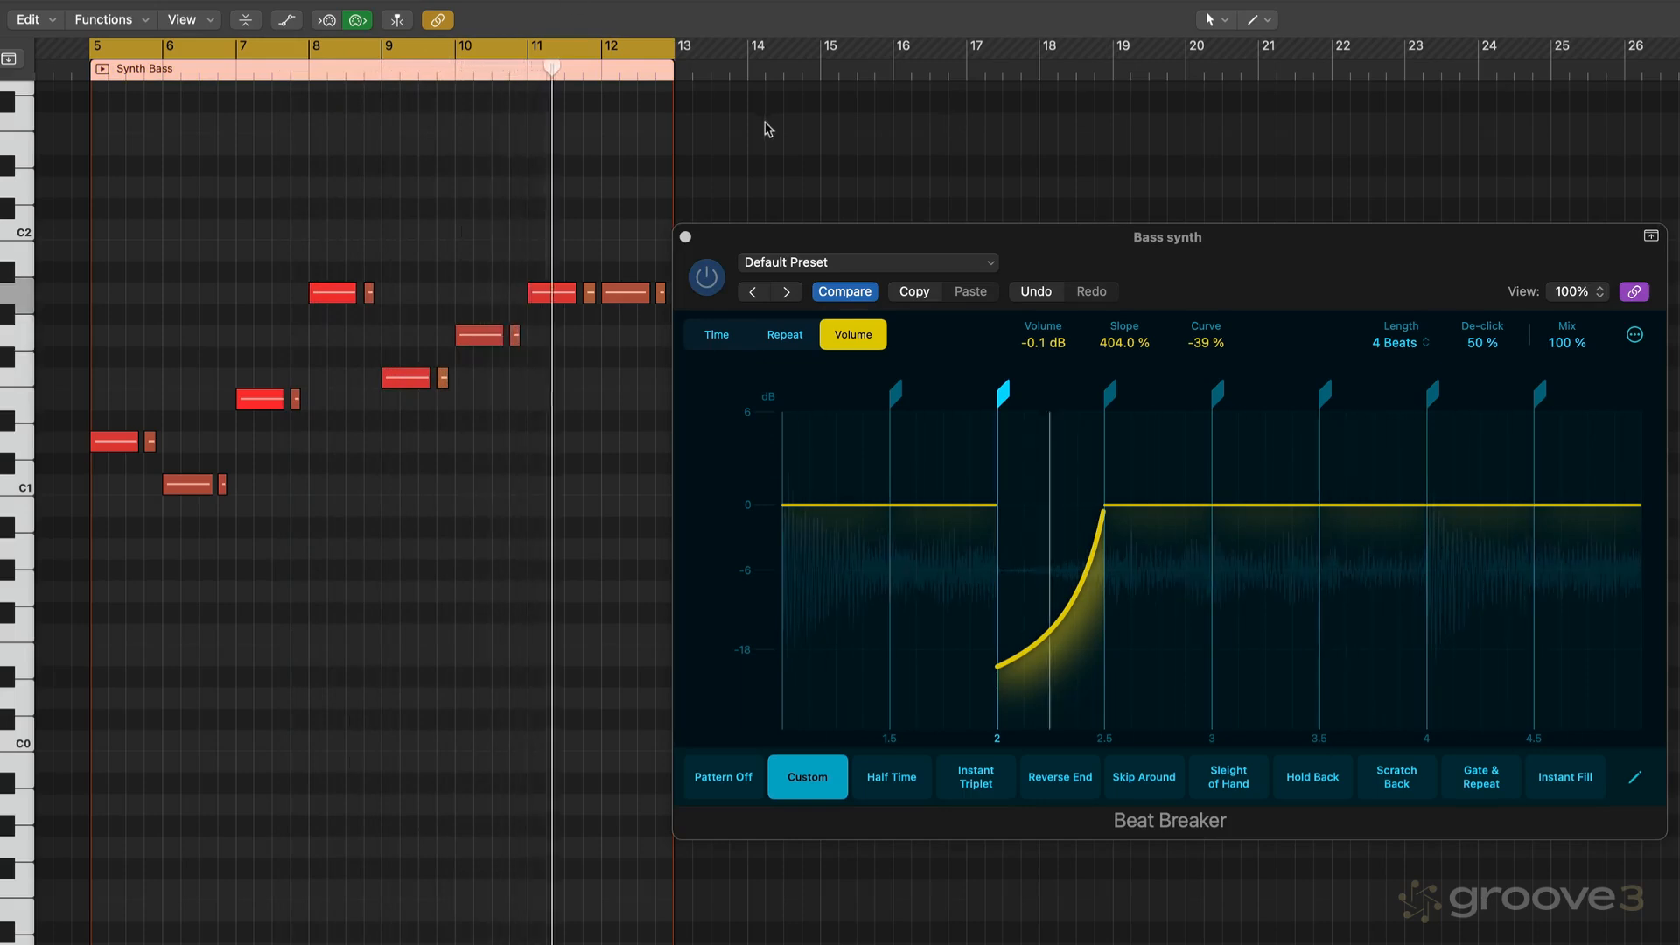
{"action": "left_click", "coordinate": [1109, 351]}
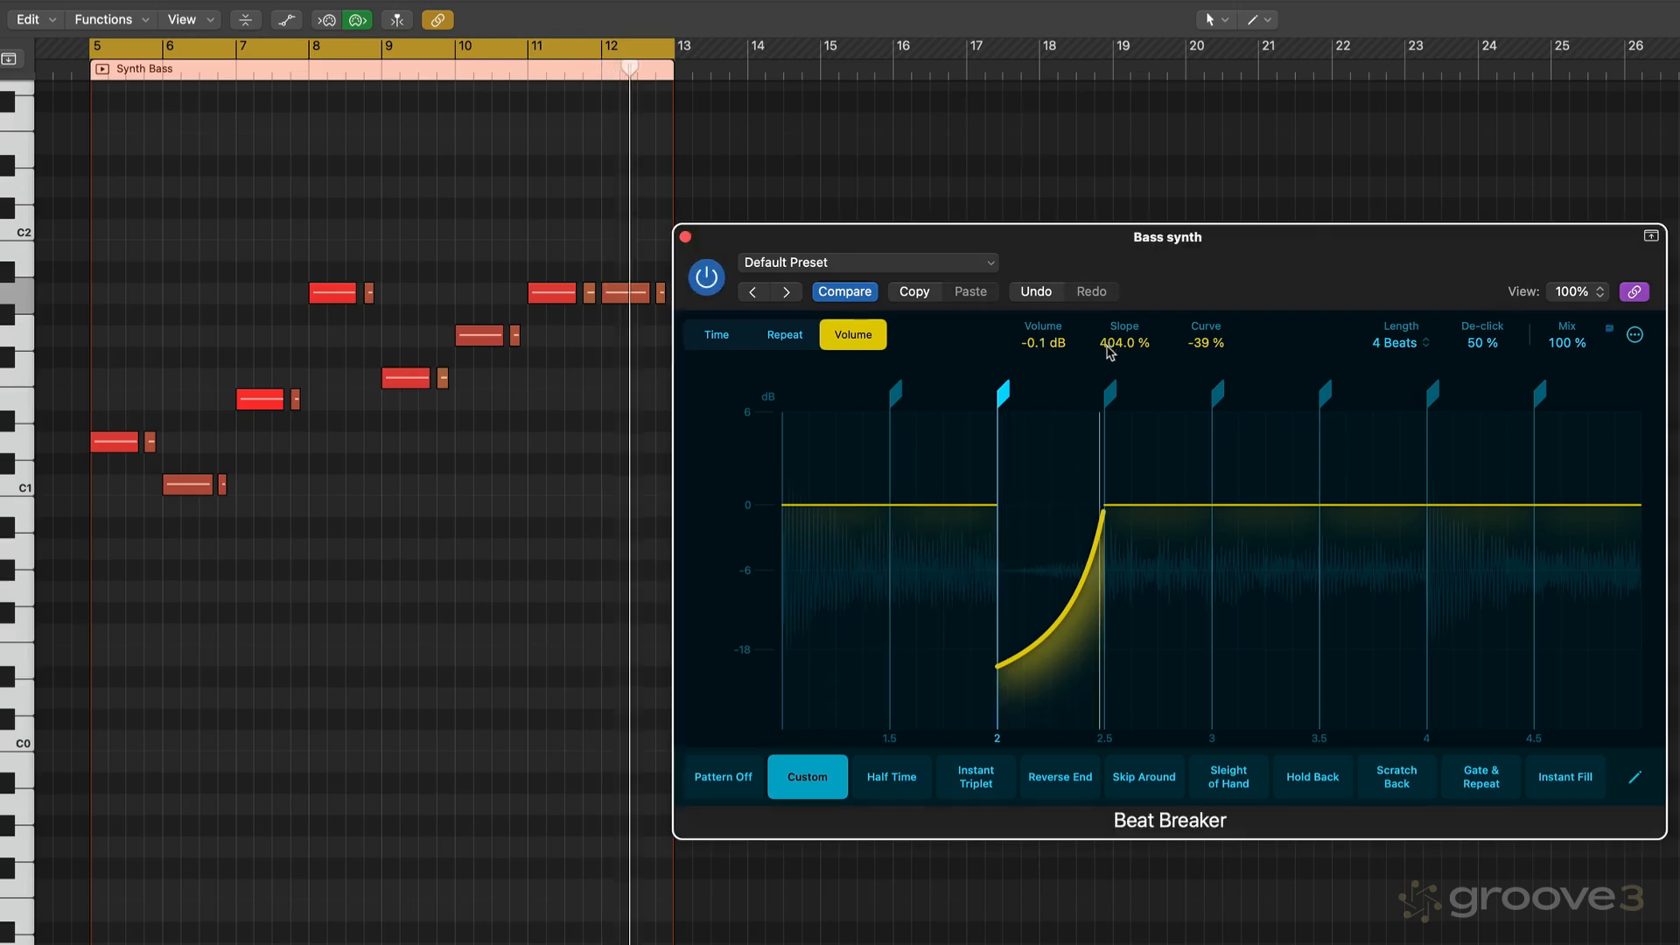
{"action": "left_click_drag", "start_coordinate": [1107, 364], "coordinate": [1188, 349]}
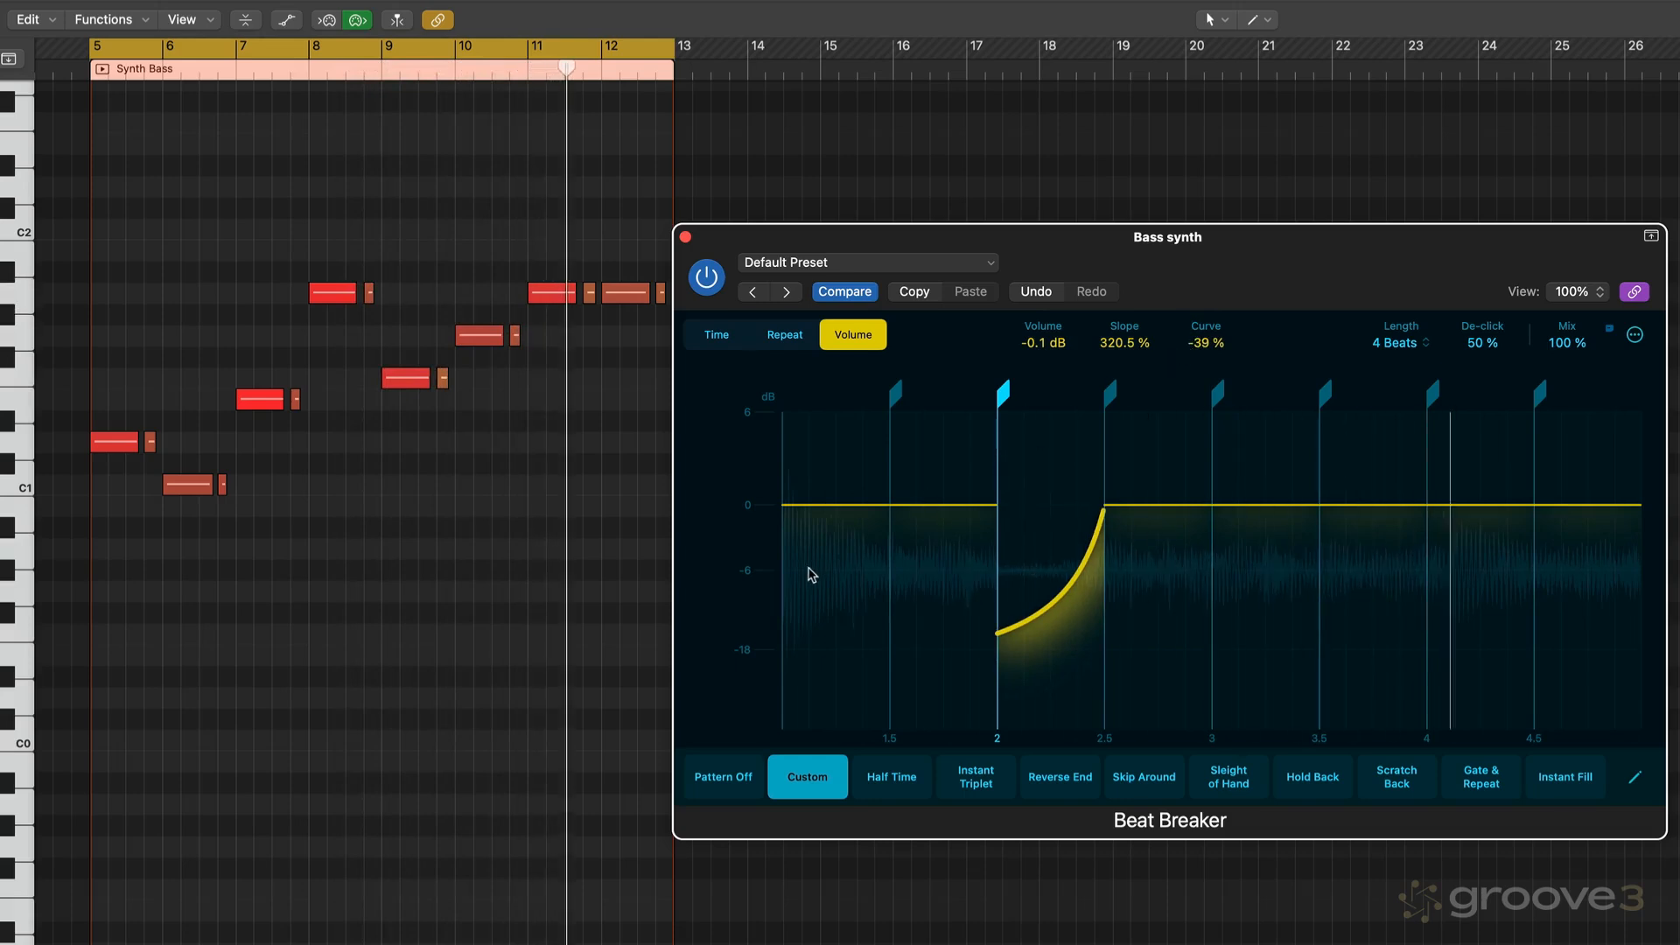
- Save the pattern in the first pattern slot as a user pattern named EK Gate 01
{"action": "left_click", "coordinate": [1636, 778]}
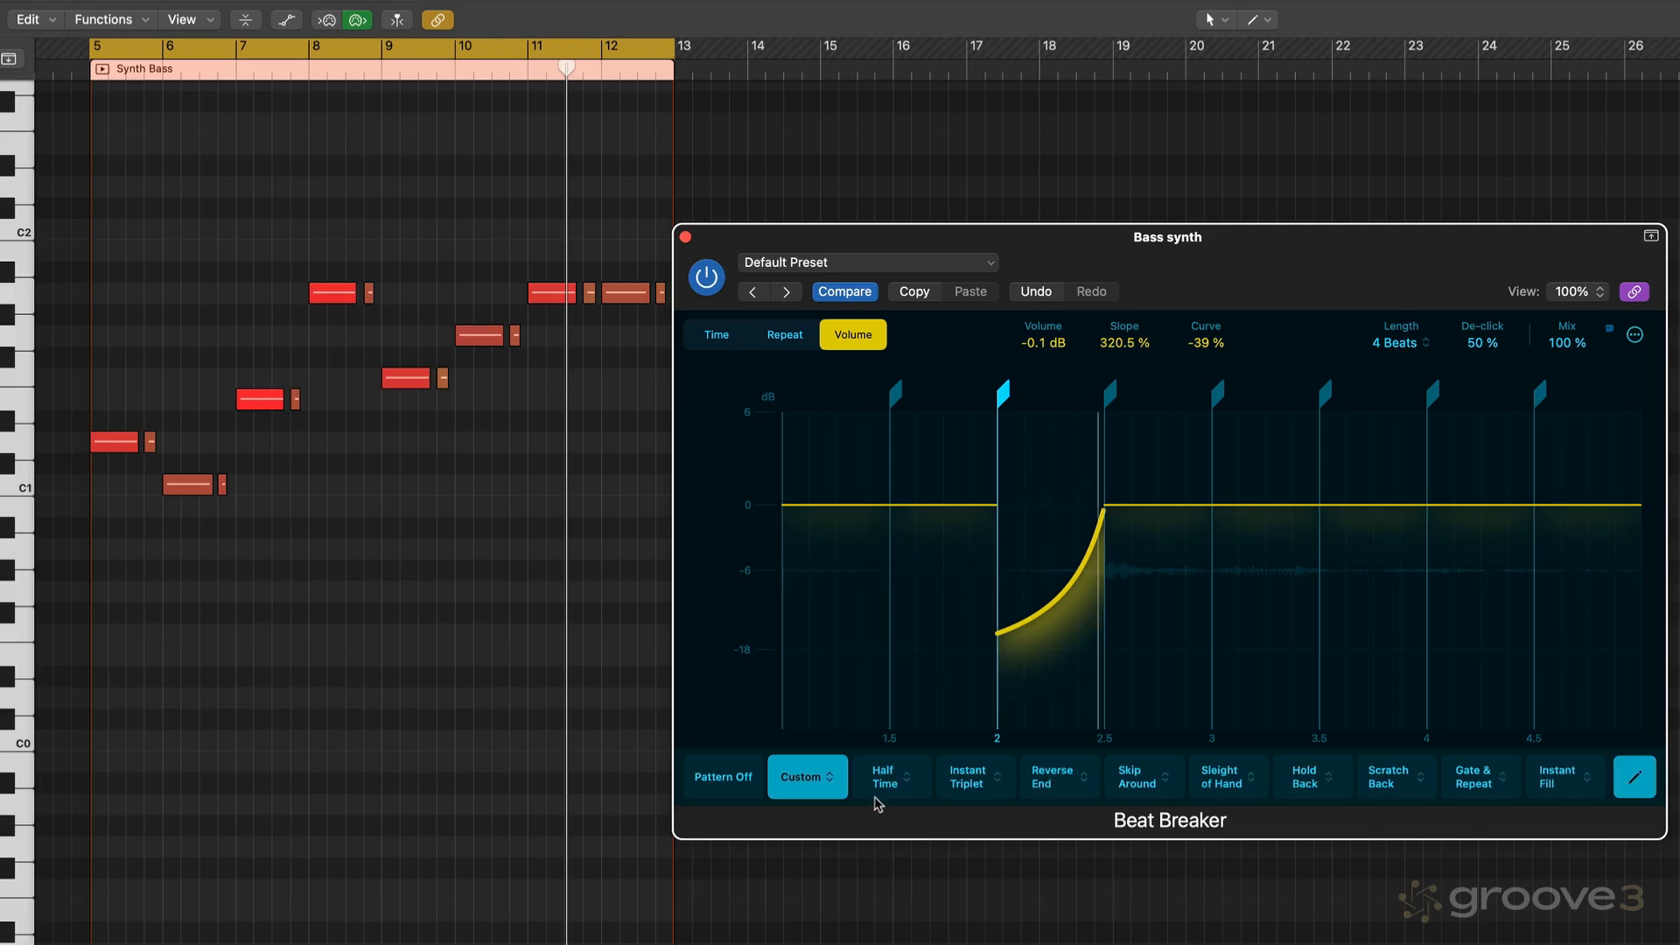
{"action": "left_click", "coordinate": [828, 780]}
{"action": "left_click", "coordinate": [778, 331]}
{"action": "type", "text": "EK Ga"}
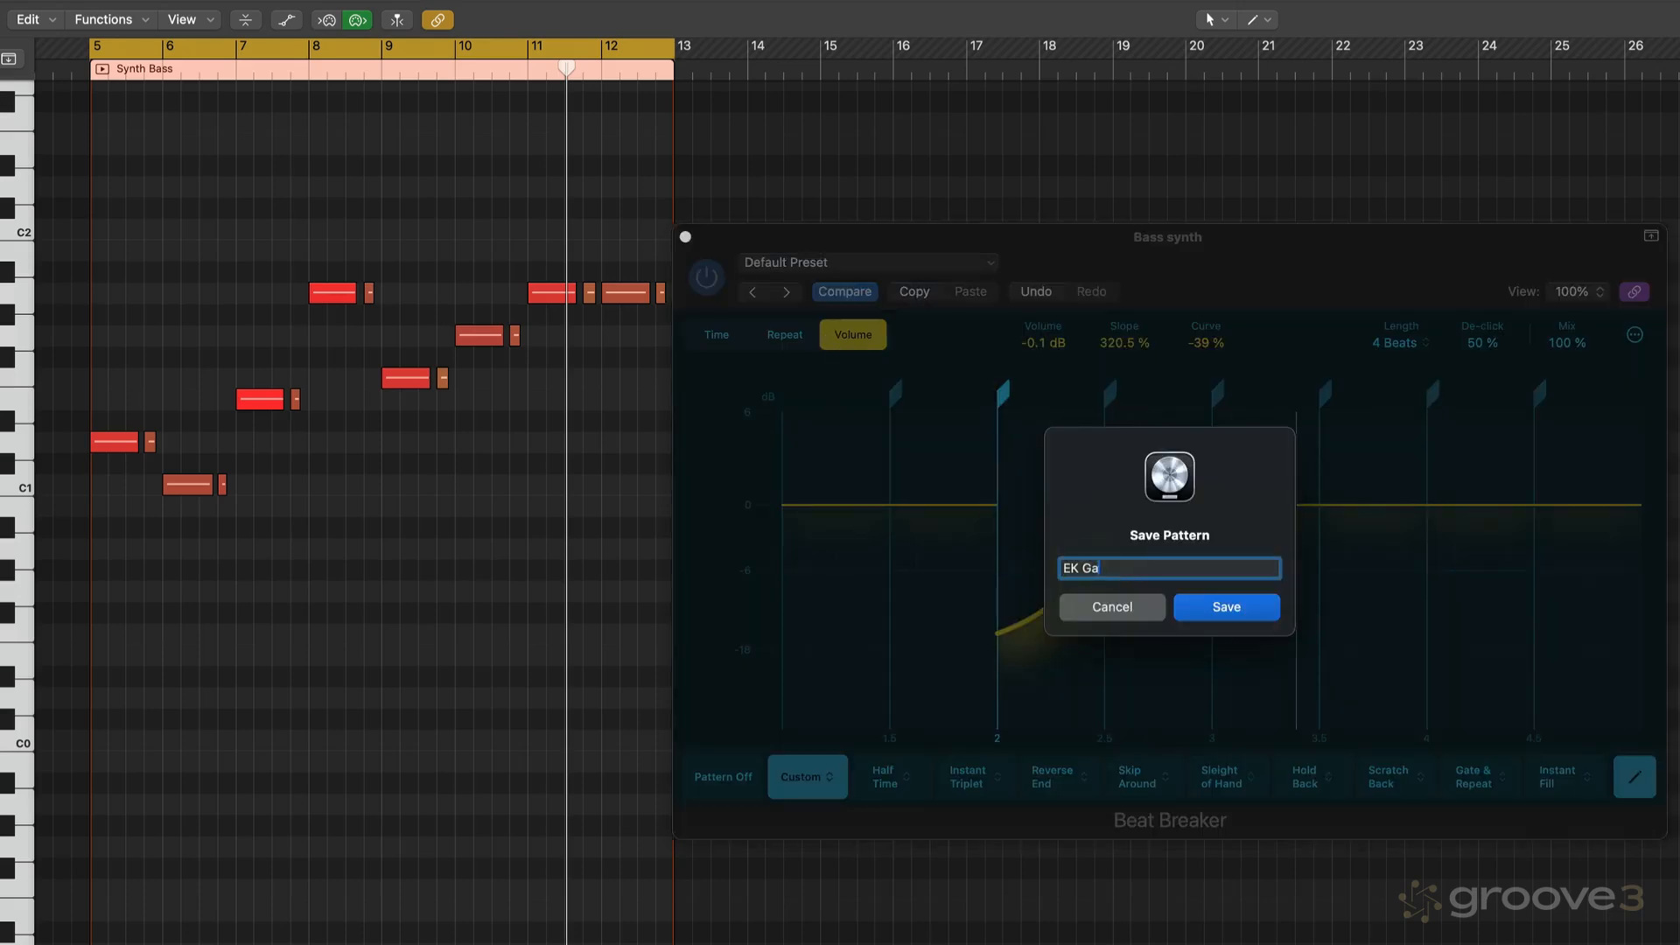
{"action": "type", "text": "te 01"}
{"action": "key", "text": "Return"}
- Copy the EK Gate 01 pattern and paste it into the second pattern slot
{"action": "left_click", "coordinate": [831, 780]}
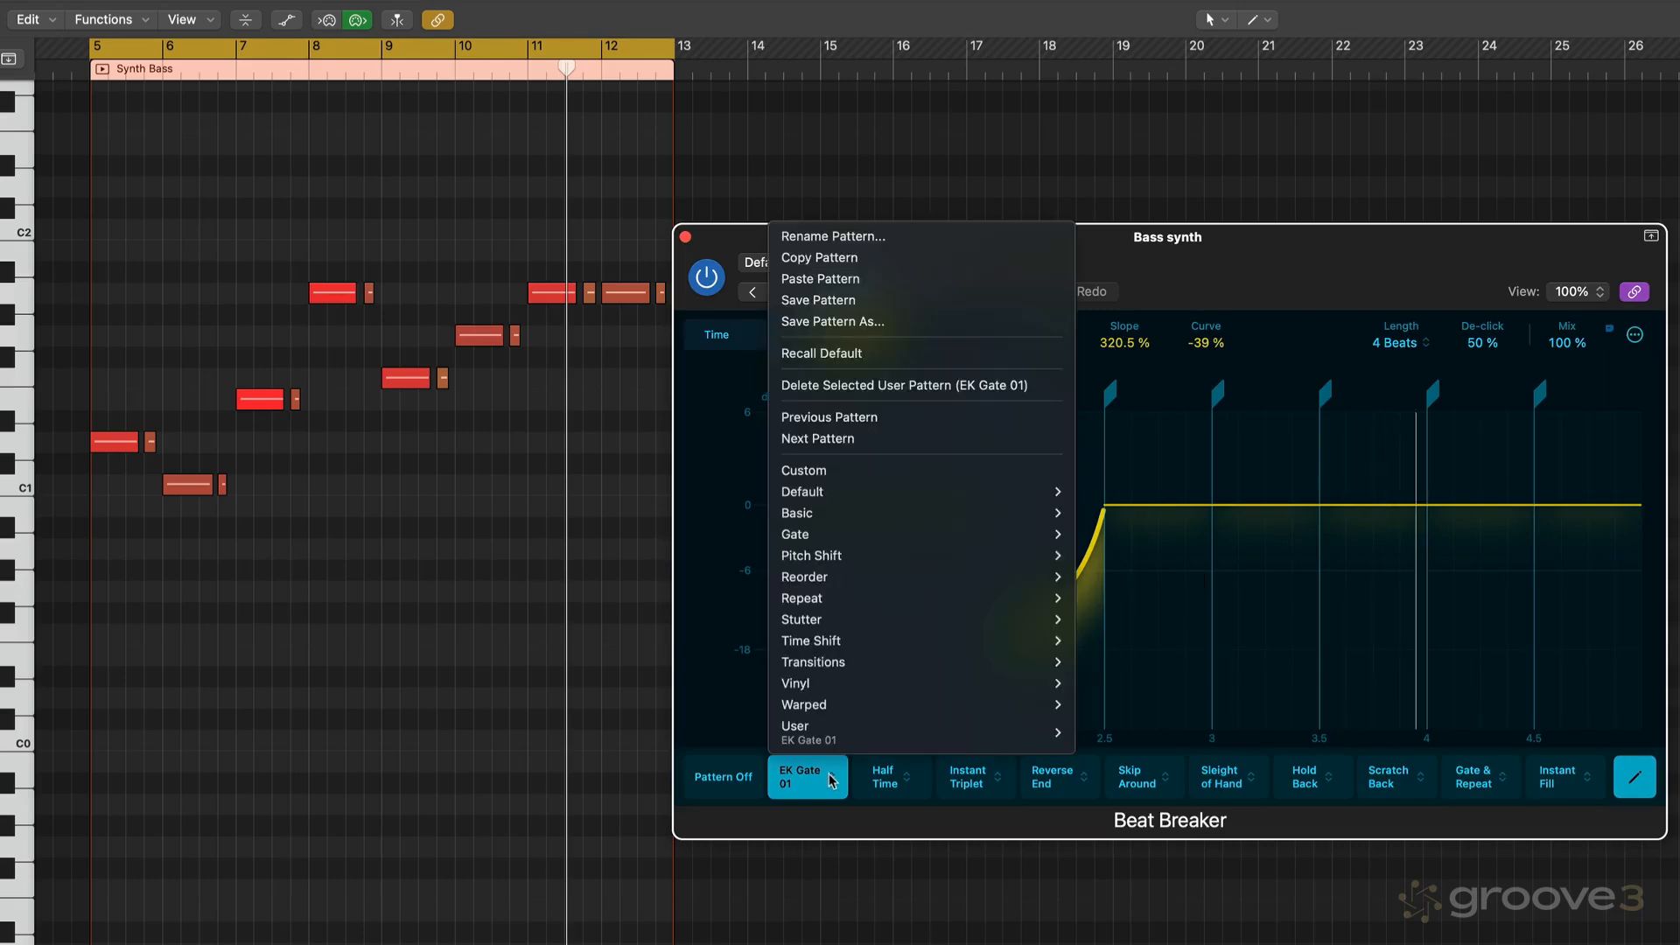
{"action": "left_click", "coordinate": [805, 257]}
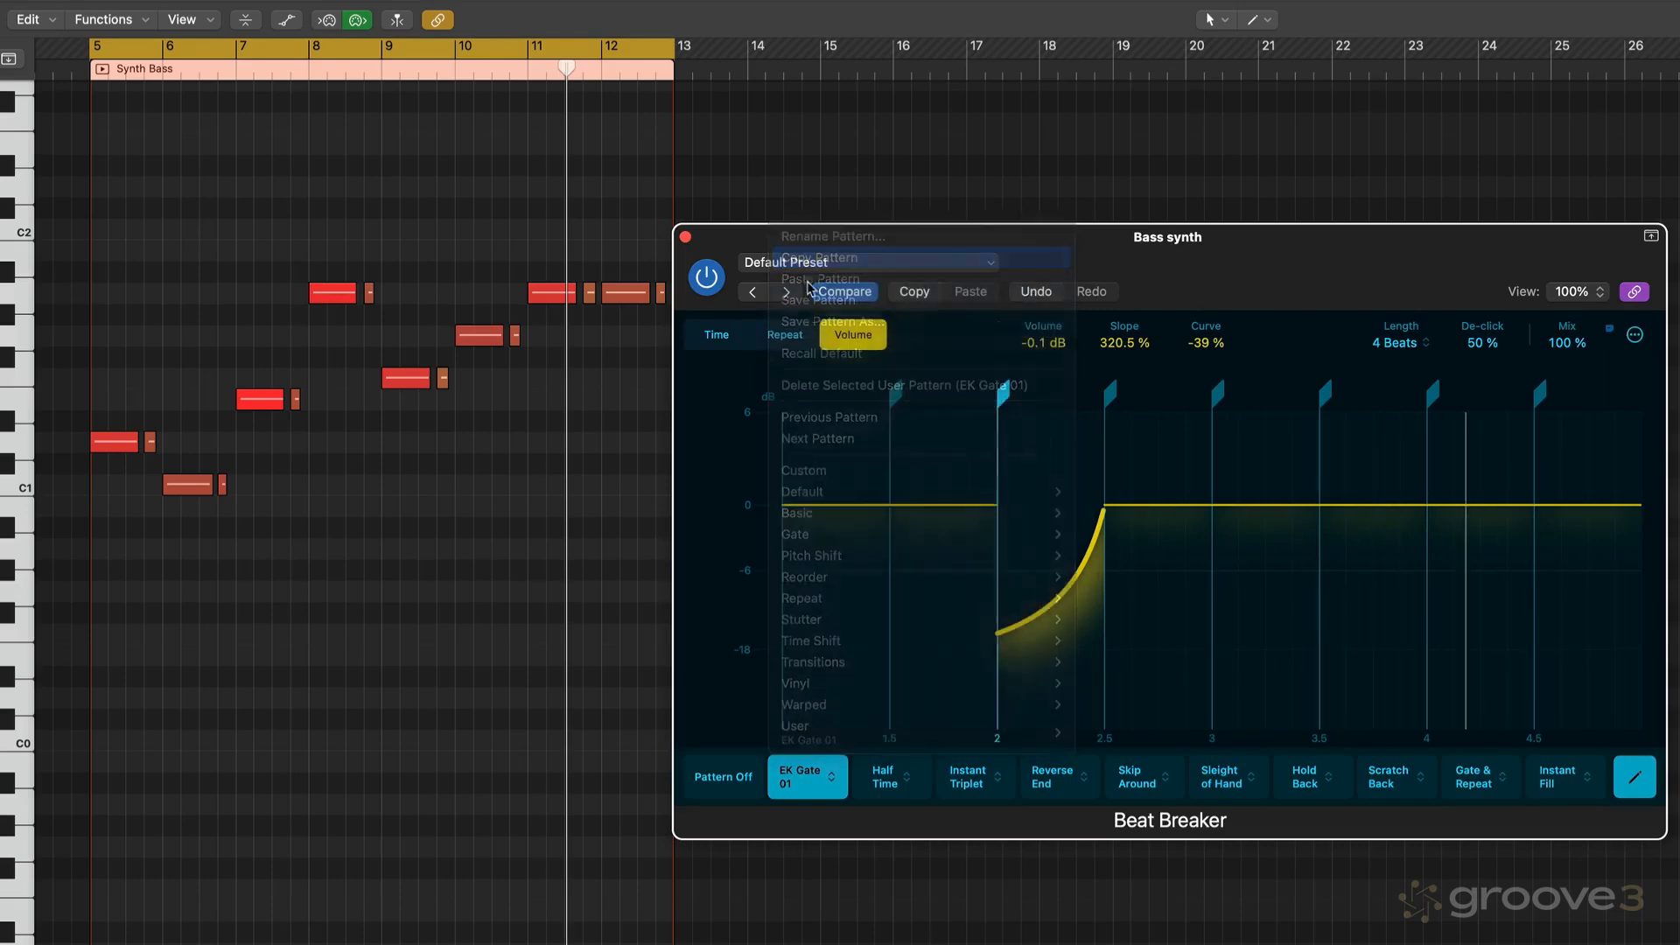
{"action": "left_click", "coordinate": [908, 782]}
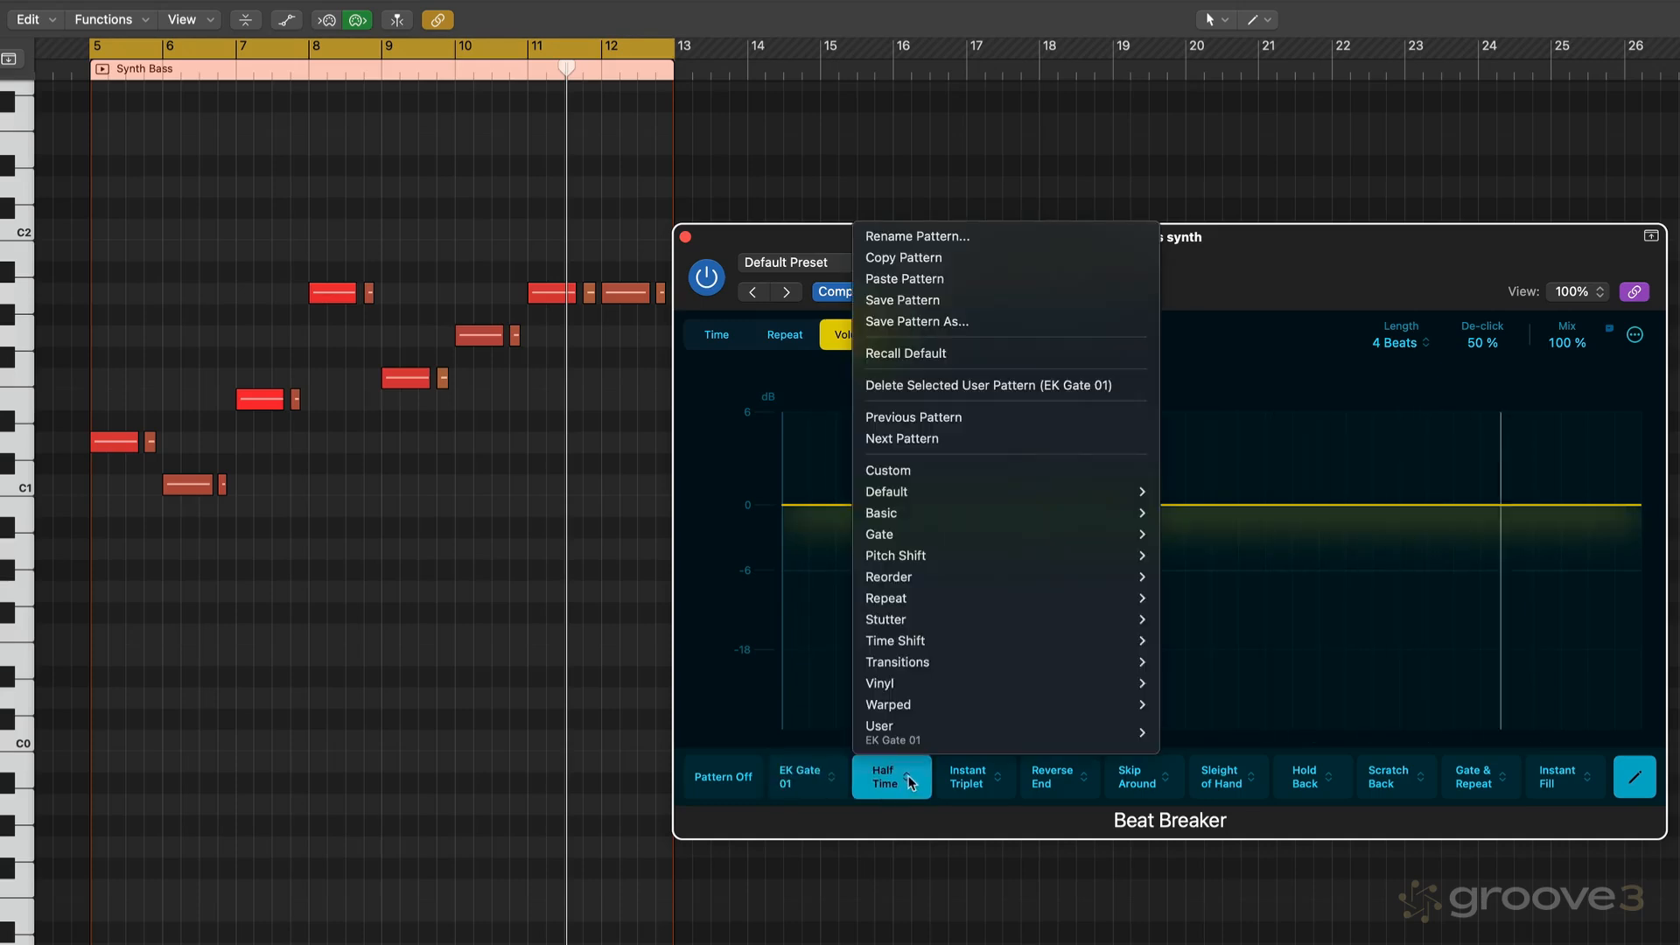
{"action": "left_click", "coordinate": [887, 278]}
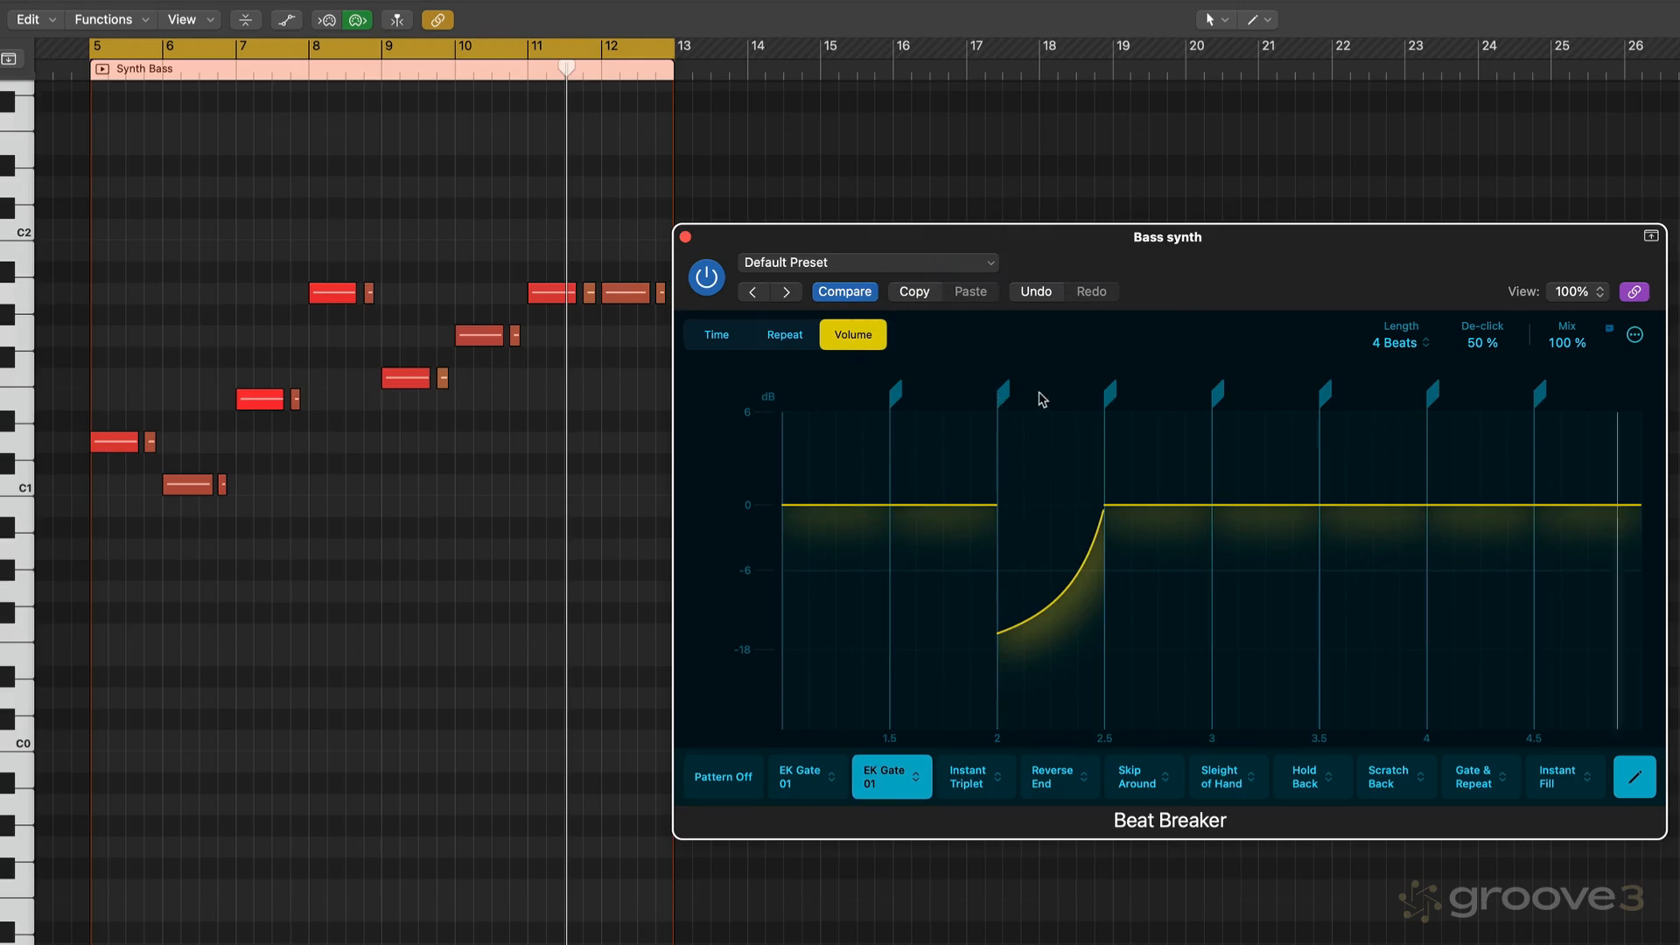
- Move the ramp's start marker to beat 2.12 while auditioning playback
{"action": "left_click_drag", "start_coordinate": [1010, 399], "coordinate": [945, 401]}
{"action": "key", "text": "space"}
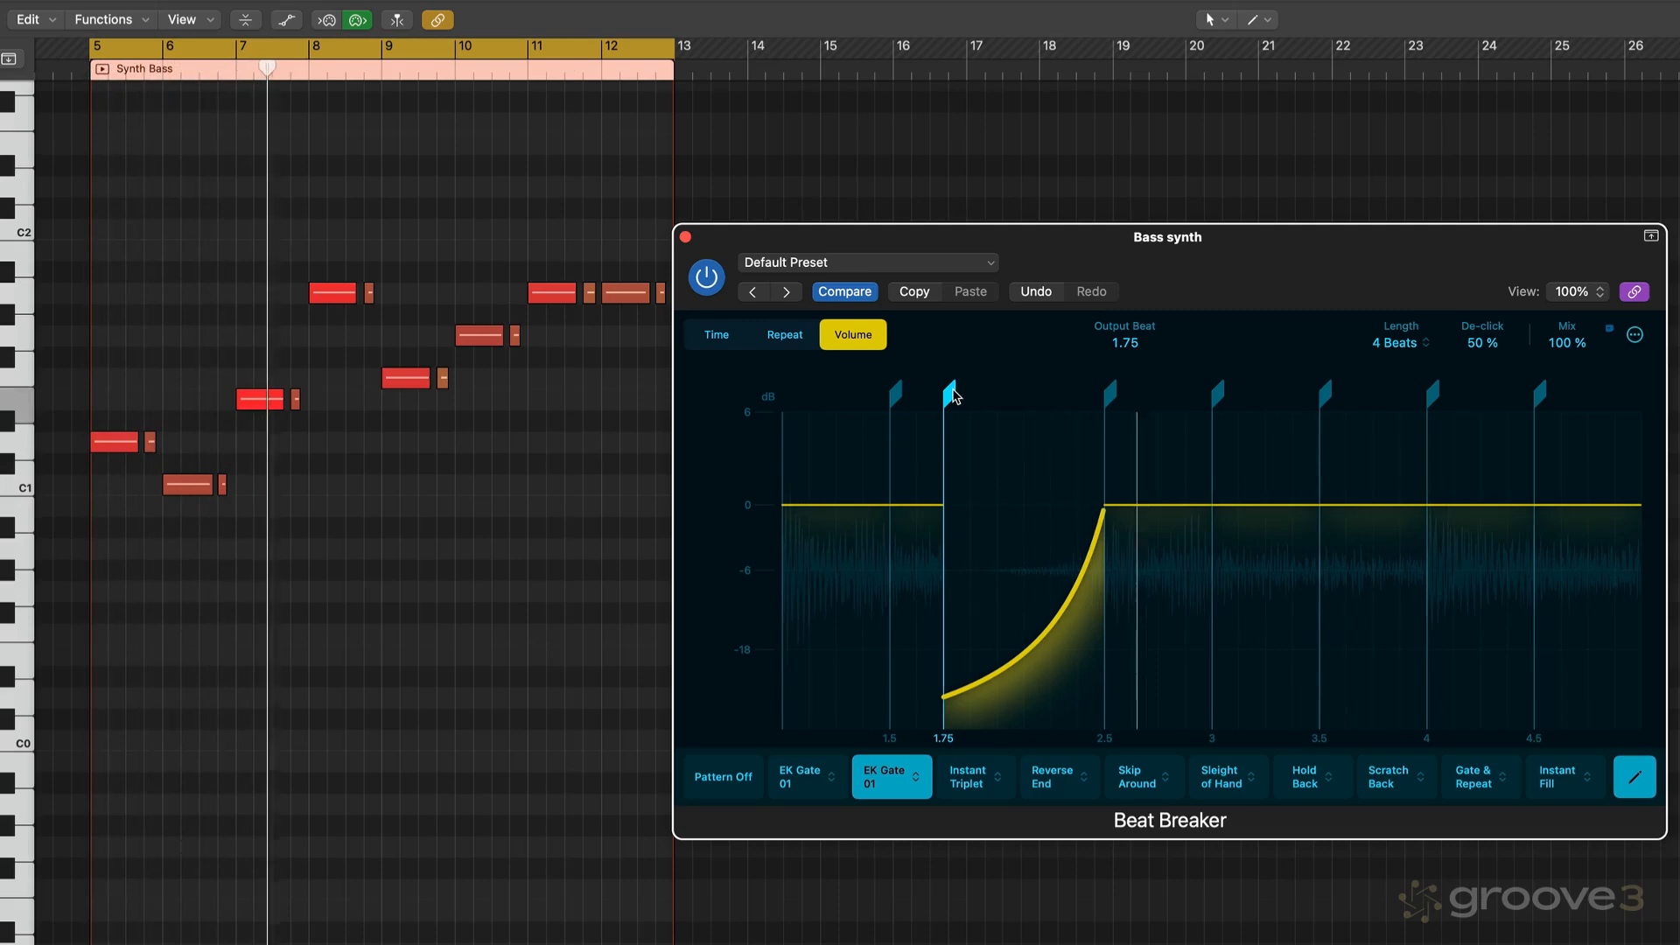
{"action": "left_click_drag", "start_coordinate": [951, 393], "coordinate": [1026, 394]}
{"action": "key", "text": "space"}
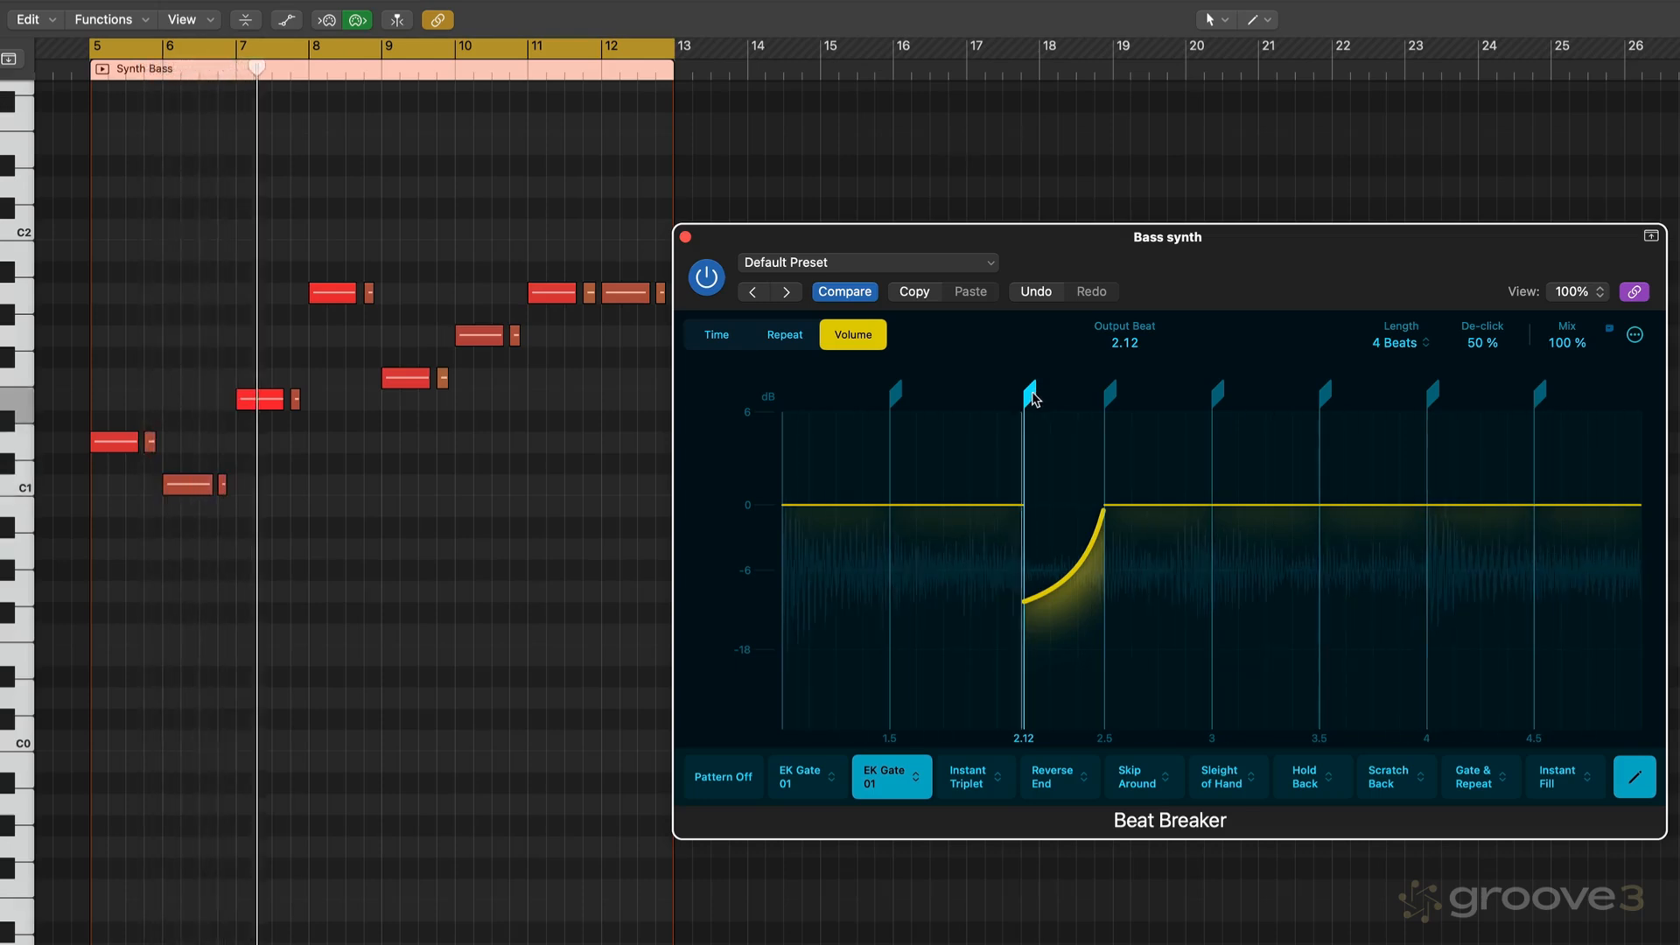
- Save the second slot's pattern as a new user pattern
{"action": "left_click", "coordinate": [910, 782]}
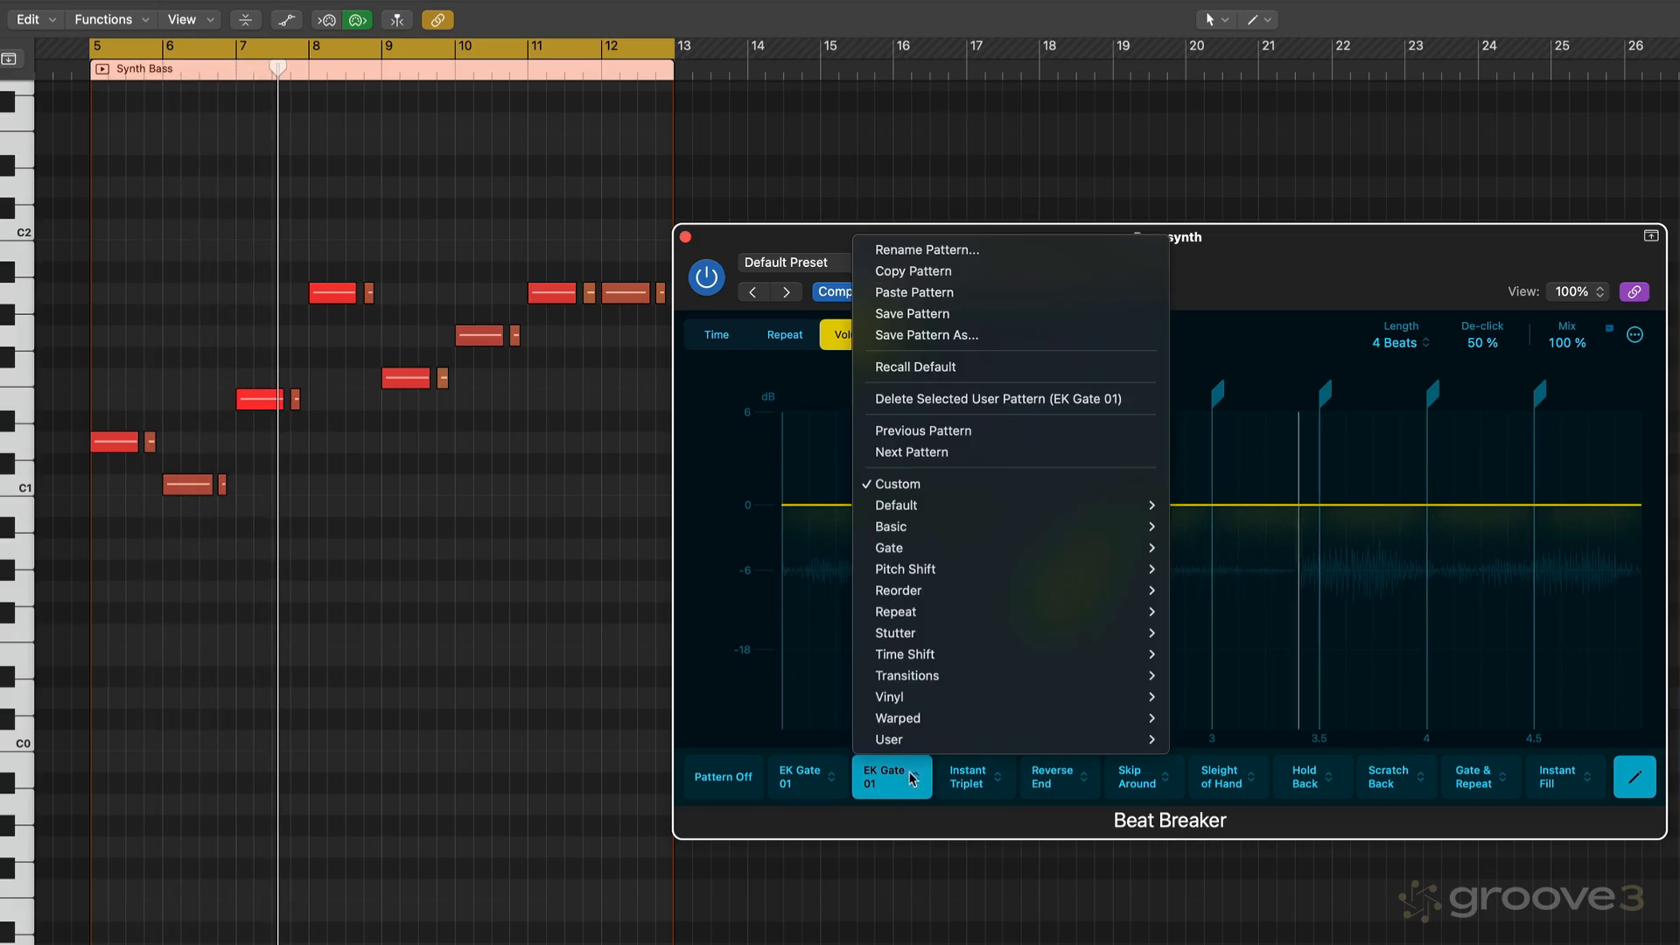
{"action": "left_click", "coordinate": [910, 335]}
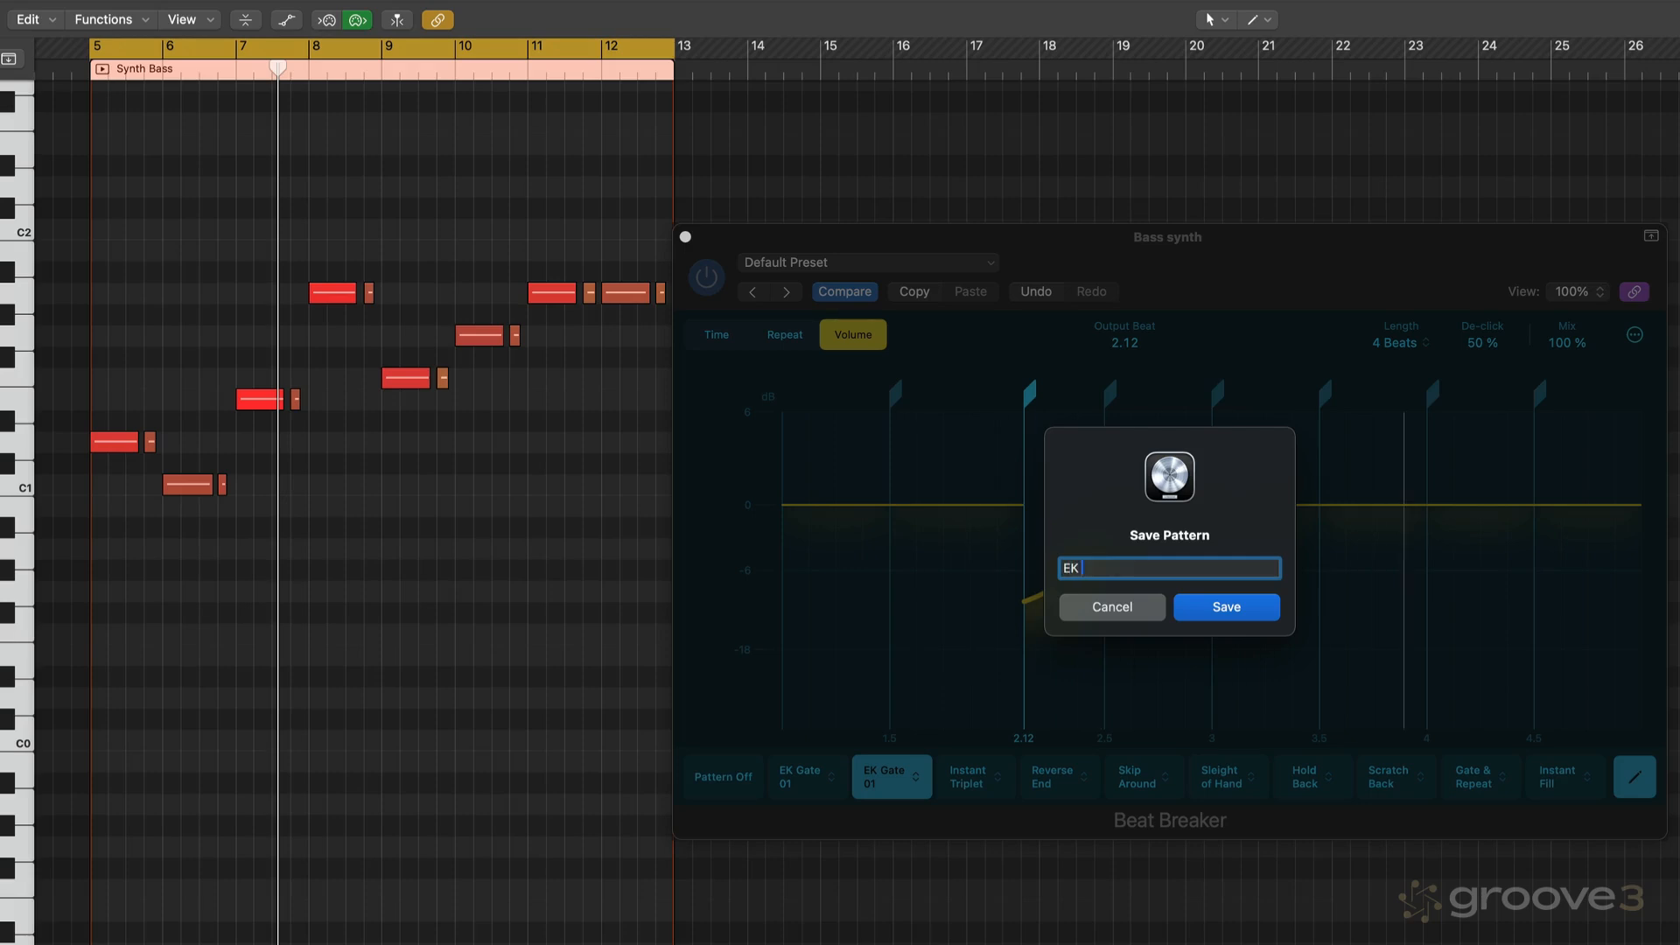
{"action": "key", "text": "Return"}
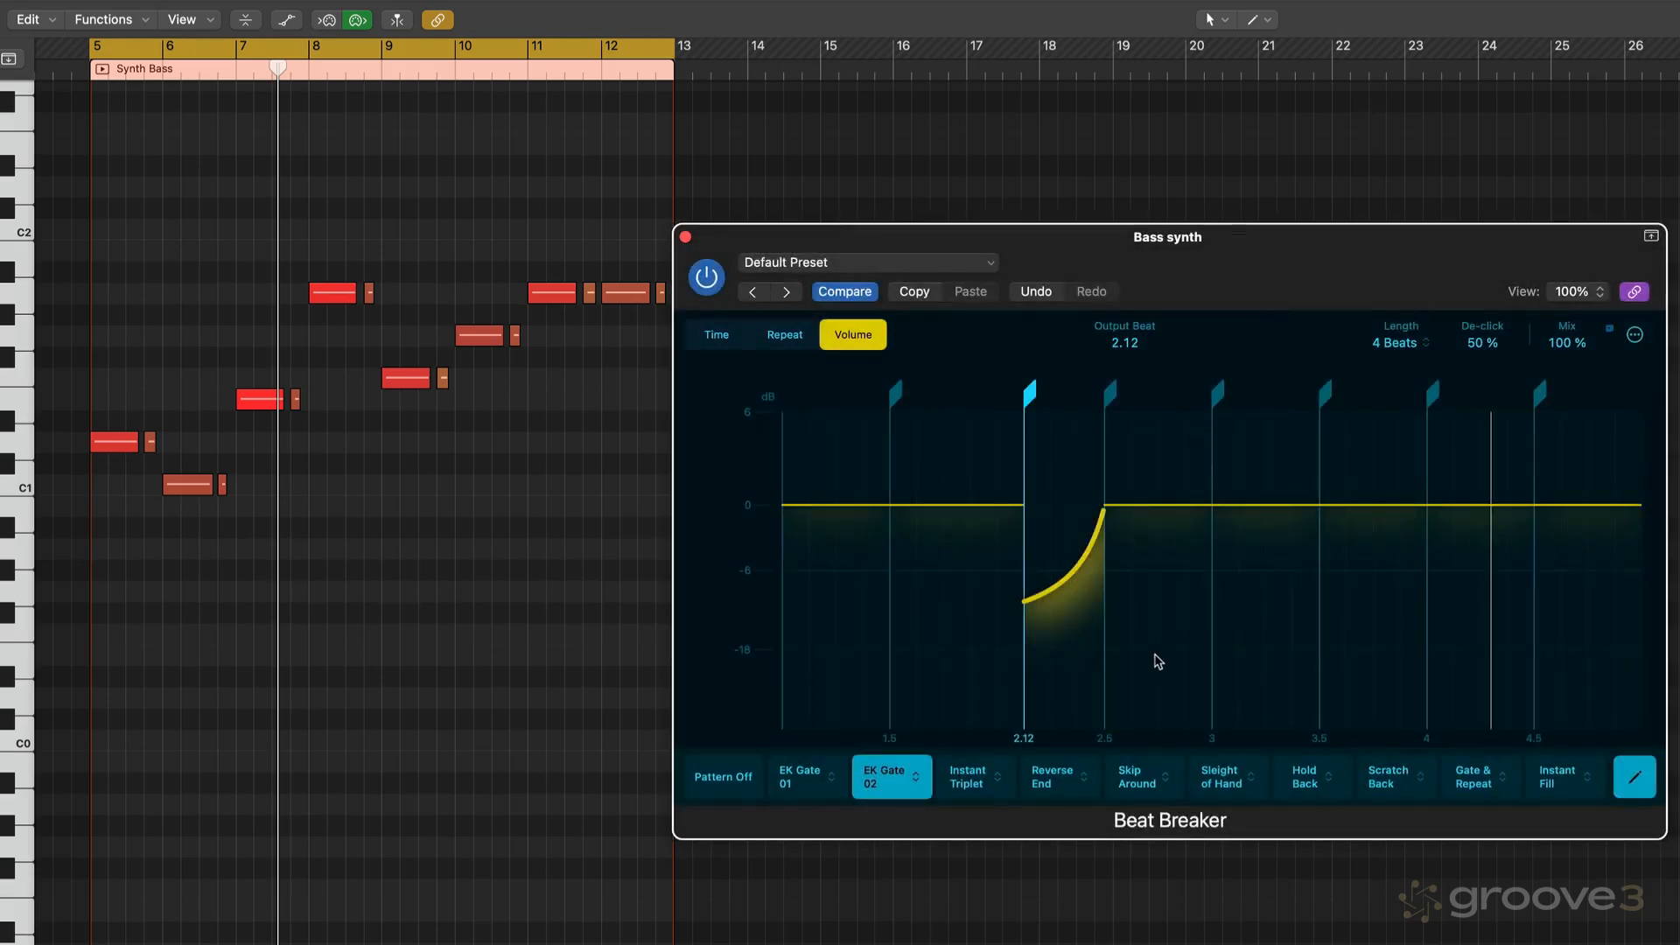
- Paste the copied pattern into the third pattern slot and flatten its ramp segment at beat 2
{"action": "left_click", "coordinate": [978, 784]}
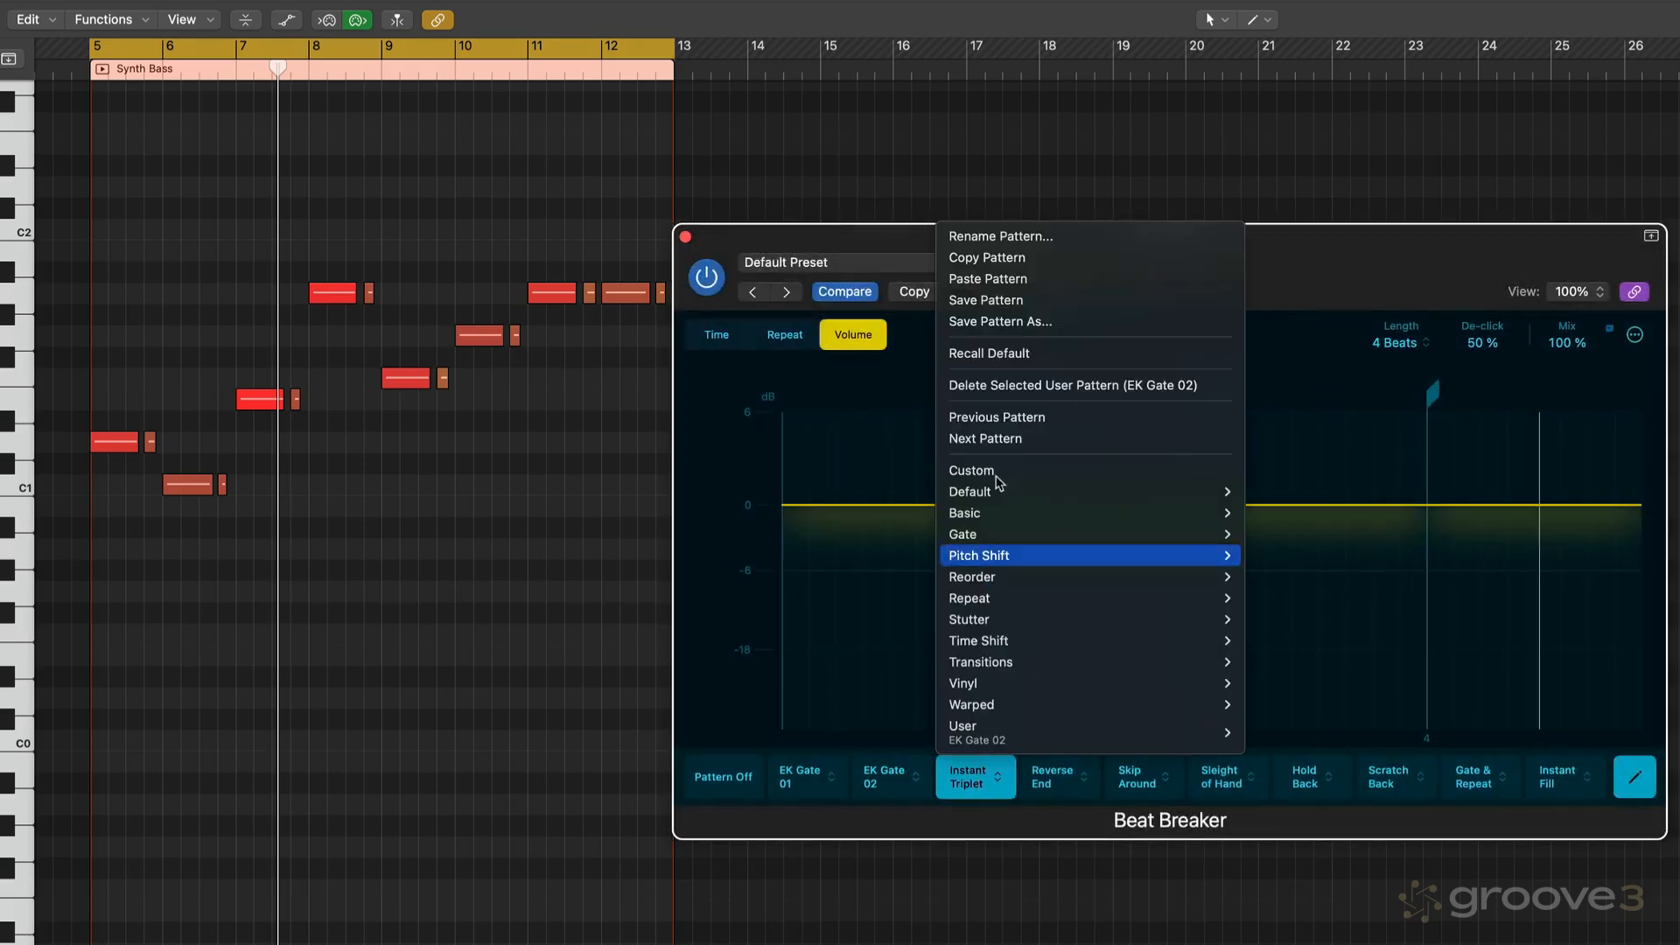
{"action": "left_click", "coordinate": [962, 279]}
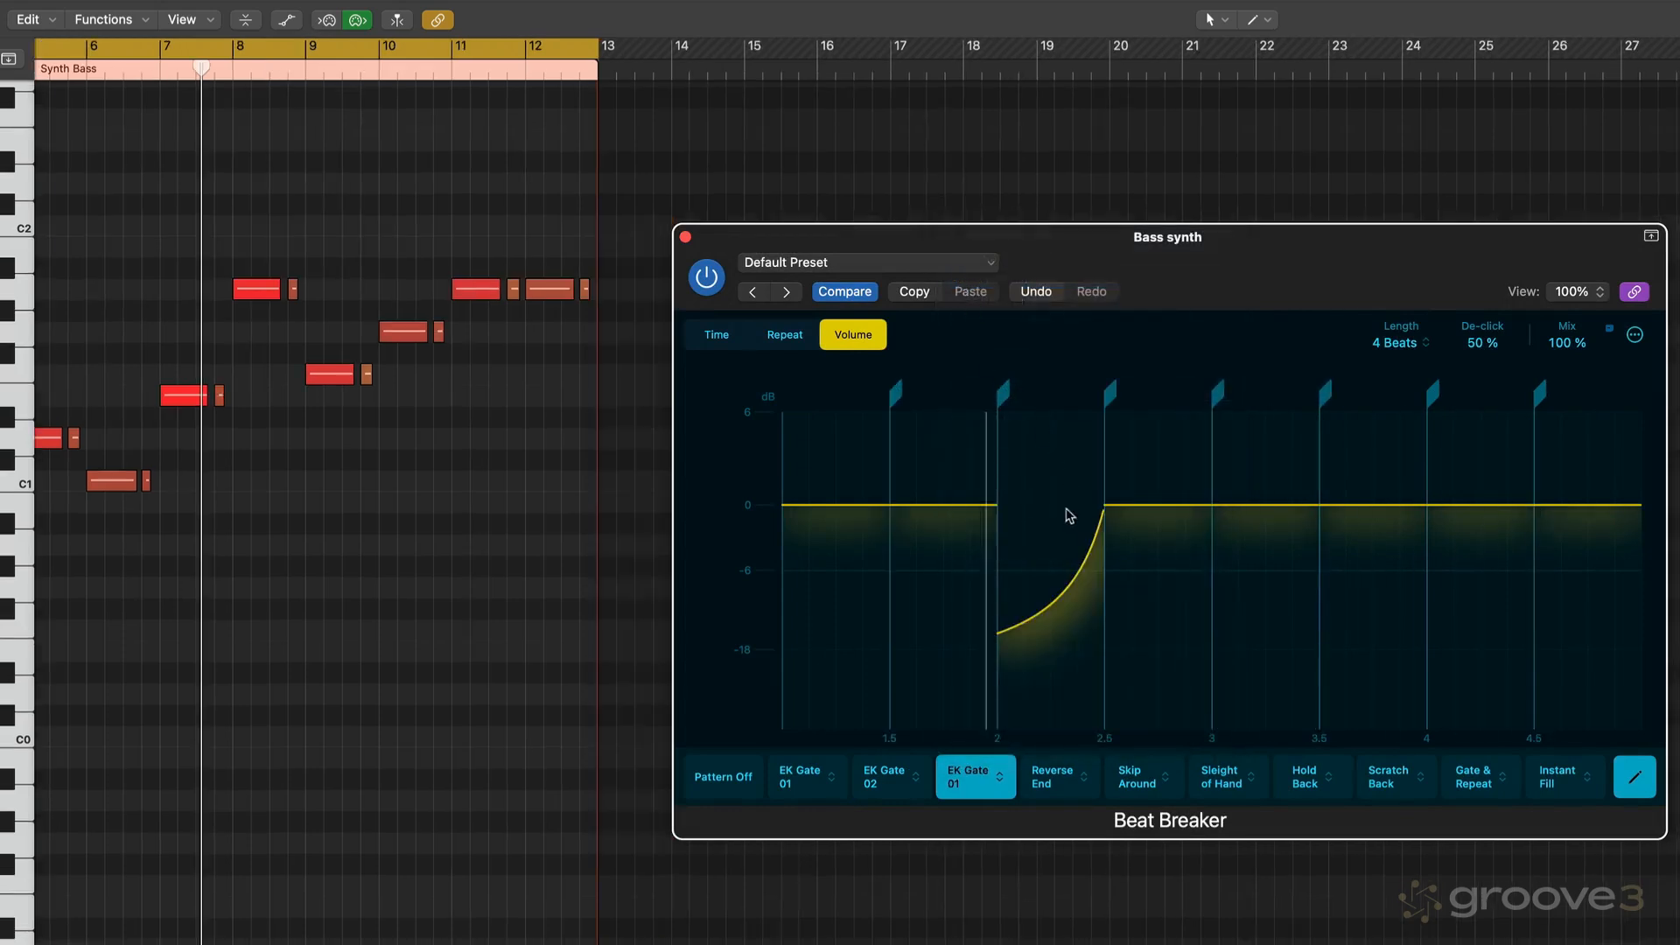
{"action": "double_click", "coordinate": [1079, 575]}
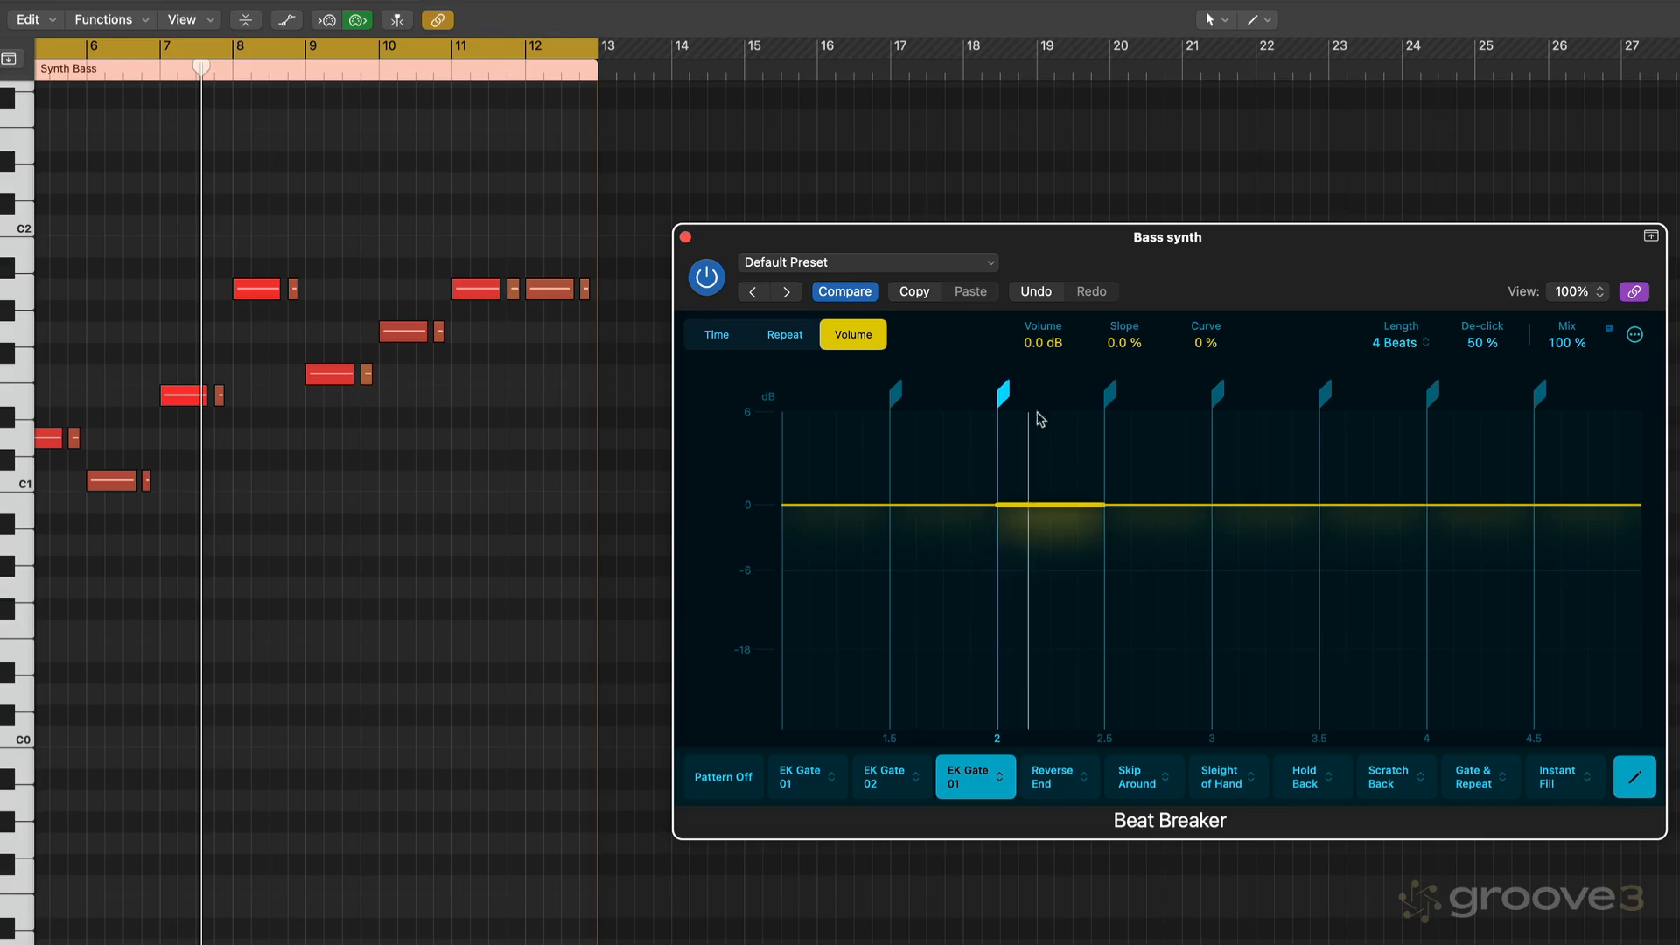
- Move the segment start to beat 2.12 and shape a ramp falling to about -18 dB at beat 3 with curve -35 %
{"action": "left_click_drag", "start_coordinate": [1118, 393], "coordinate": [1034, 409]}
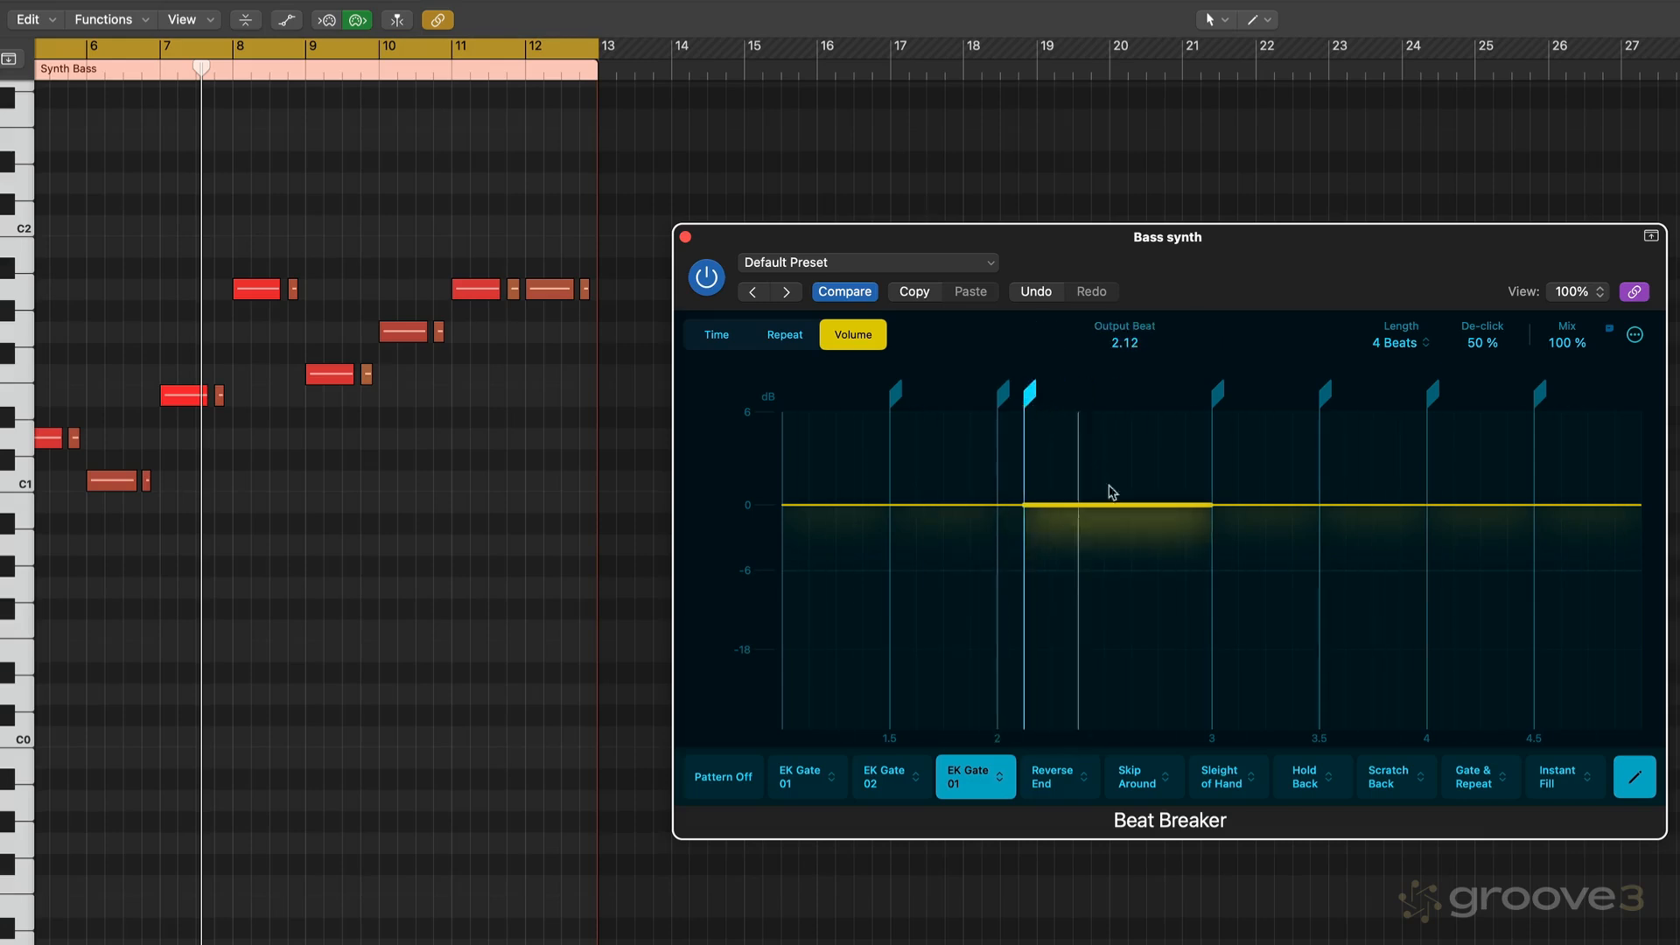
{"action": "left_click_drag", "start_coordinate": [1168, 510], "coordinate": [976, 643]}
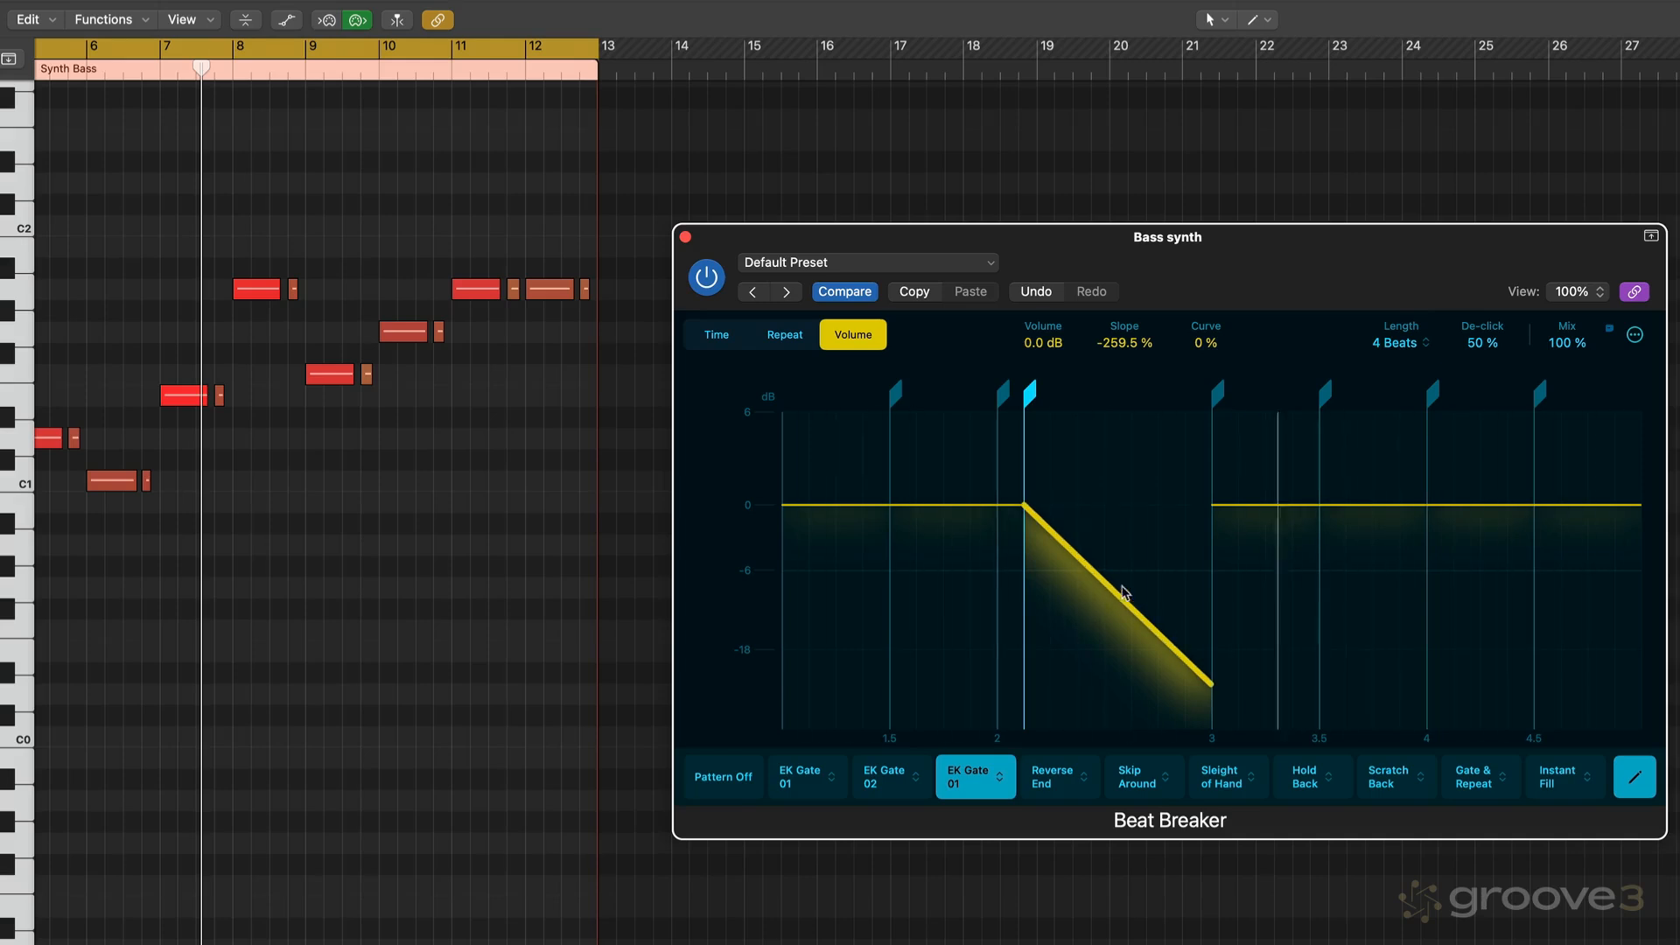
{"action": "left_click_drag", "start_coordinate": [1187, 591], "coordinate": [973, 610]}
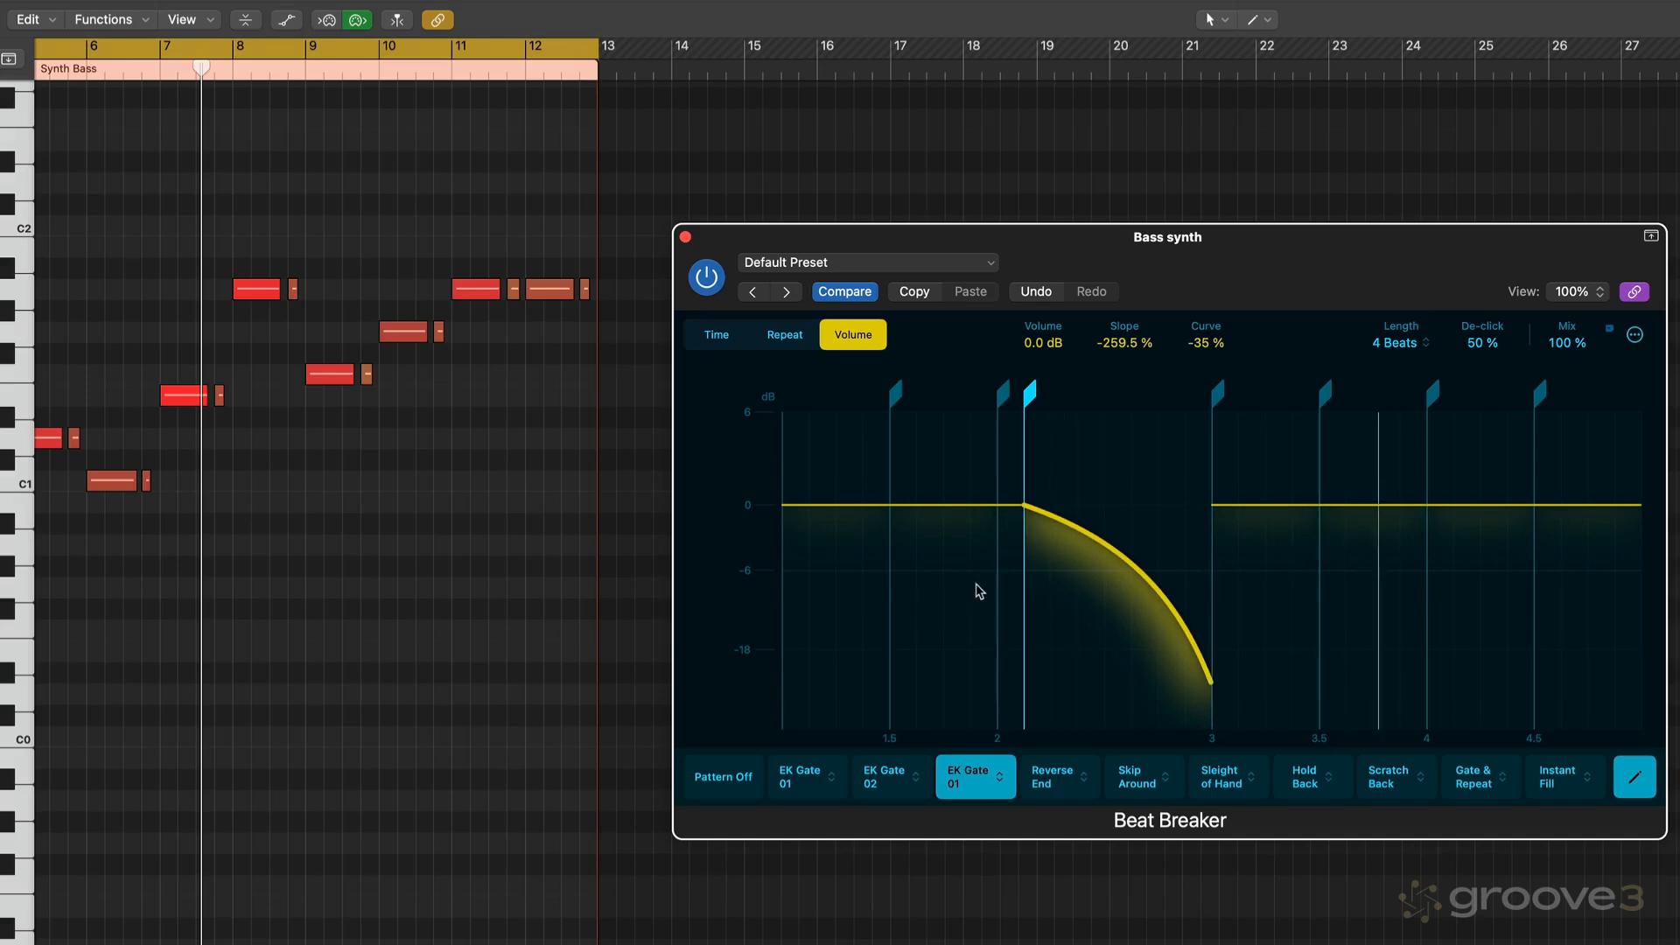
- Set the falling ramp's slope to -328 % and curve to -59 % while auditioning playback
{"action": "left_click", "coordinate": [636, 427]}
{"action": "key", "text": "space"}
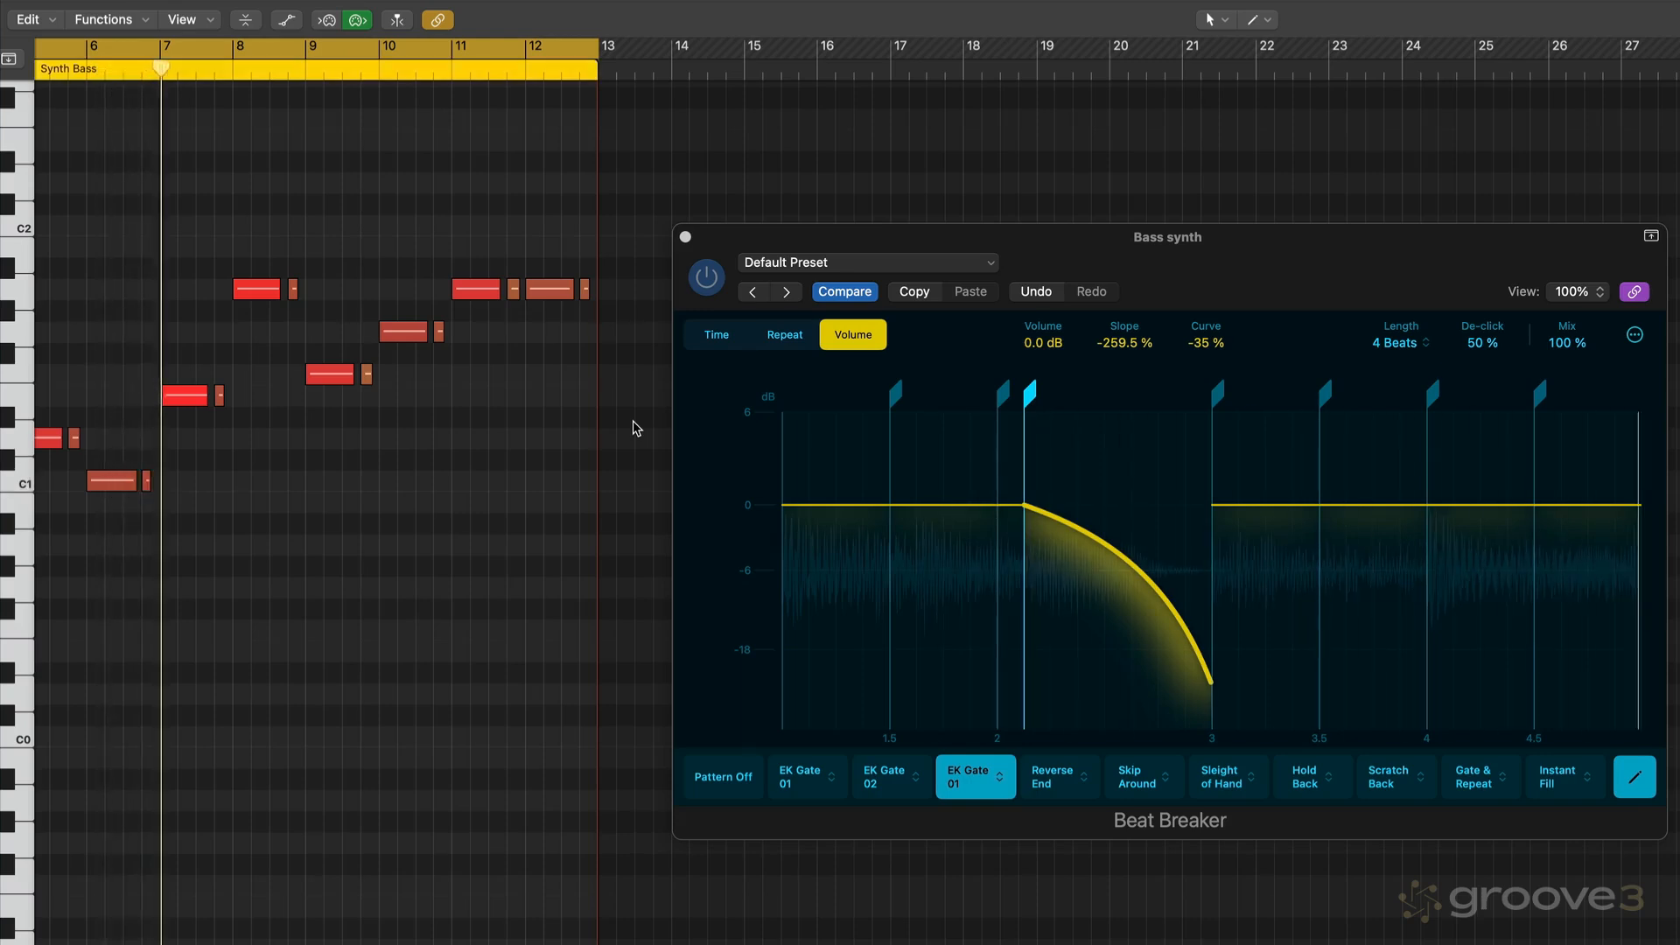
{"action": "left_click", "coordinate": [1209, 684]}
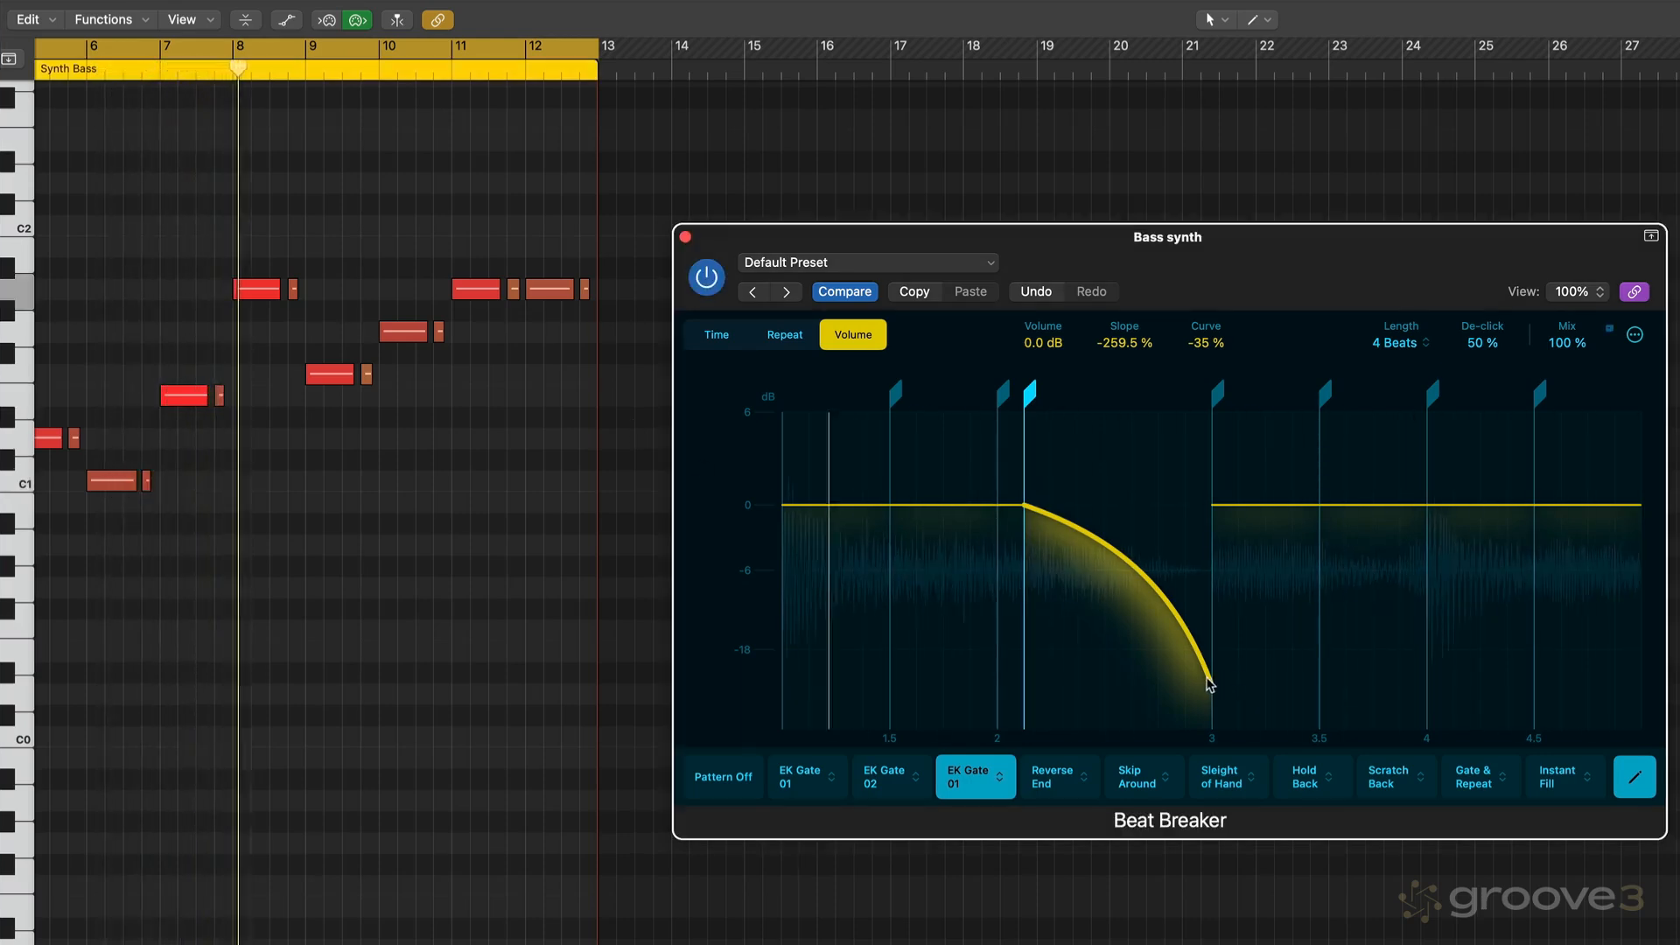
{"action": "mouse_move", "coordinate": [1120, 344]}
{"action": "left_mouse_down"}
{"action": "mouse_move", "coordinate": [1114, 384]}
{"action": "mouse_move", "coordinate": [1123, 362]}
{"action": "left_mouse_up"}
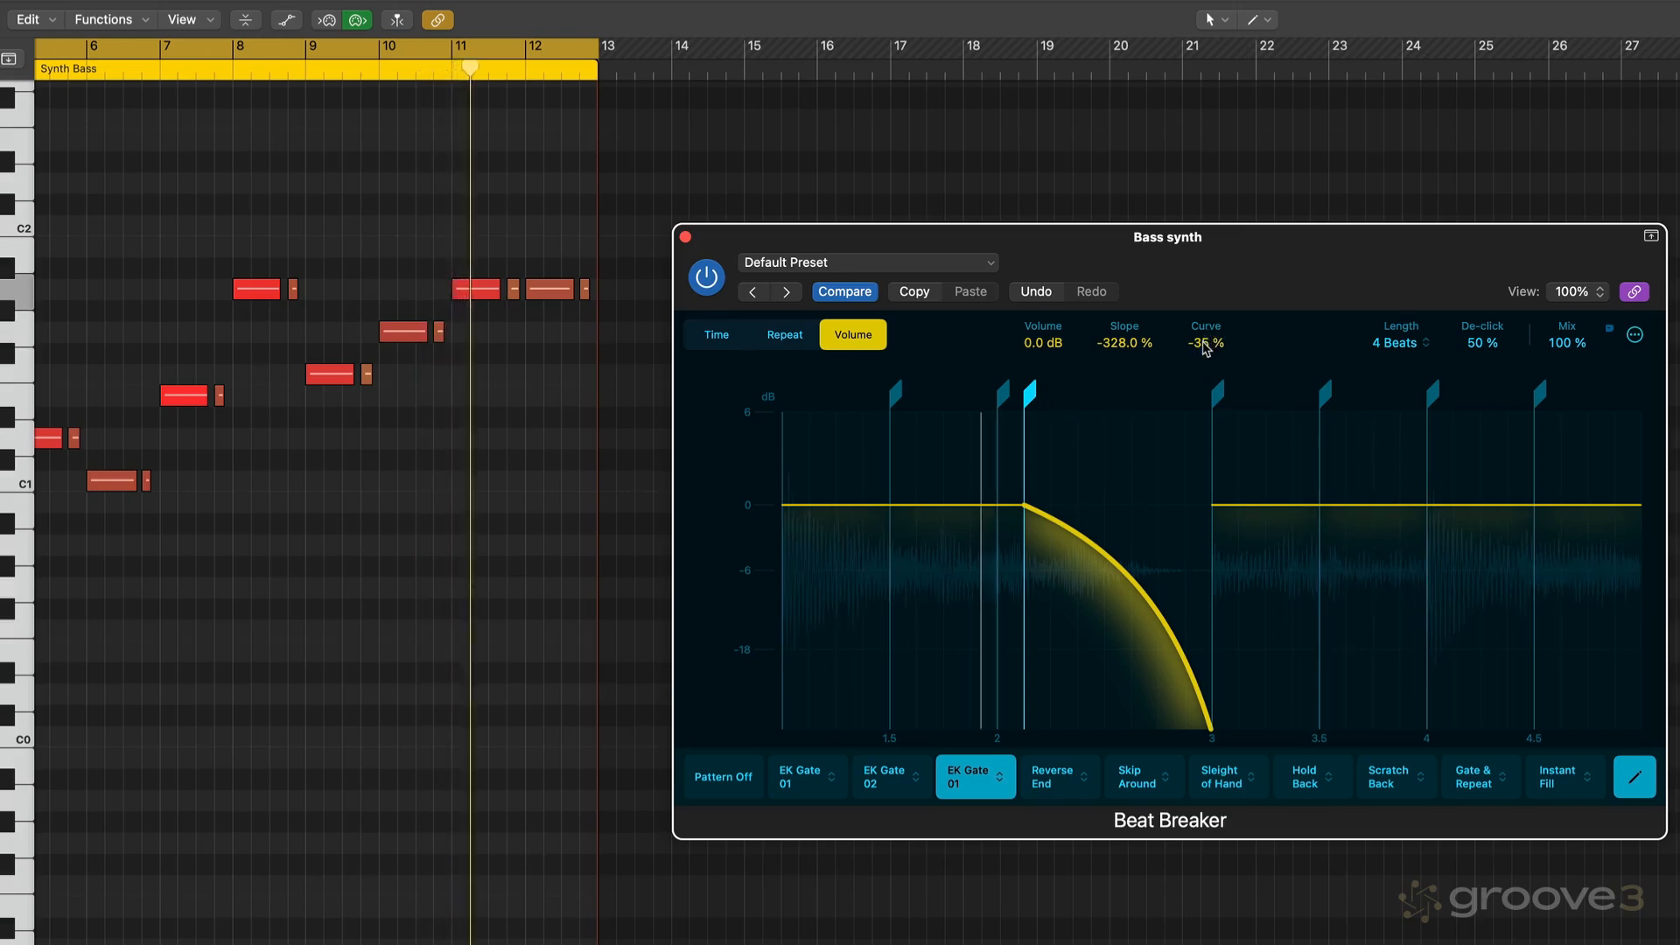
{"action": "left_click_drag", "start_coordinate": [1205, 347], "coordinate": [1166, 384]}
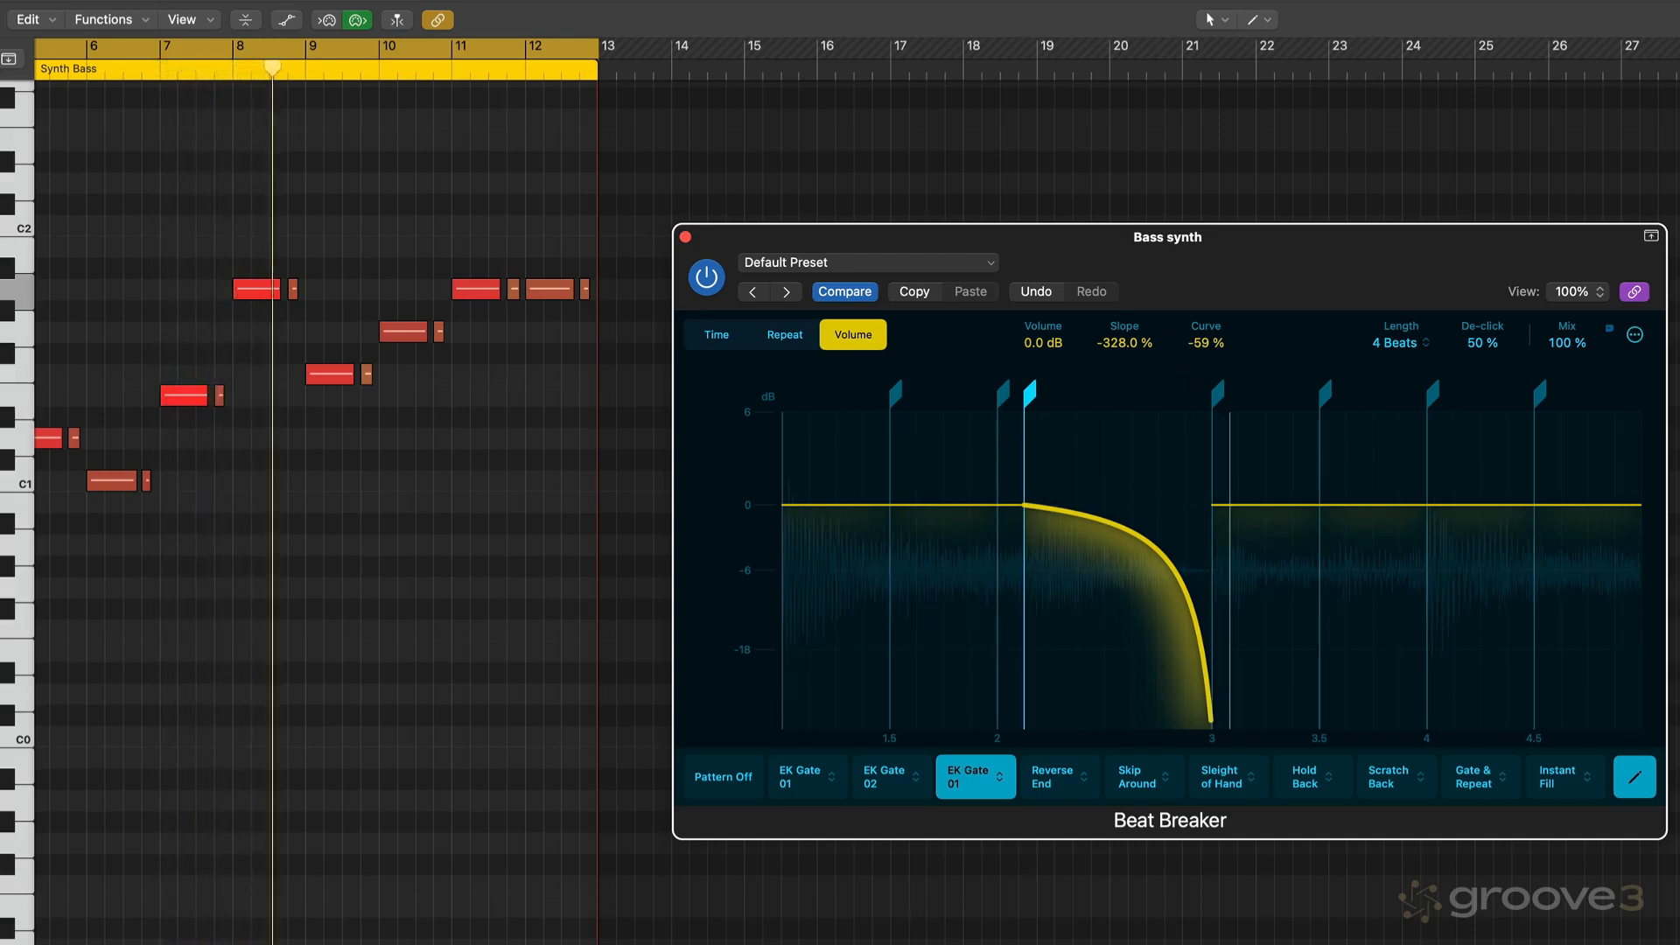
- Set the falling ramp's curve to -39 % and save the third slot's pattern as a user pattern
{"action": "key", "text": "ctrl+s"}
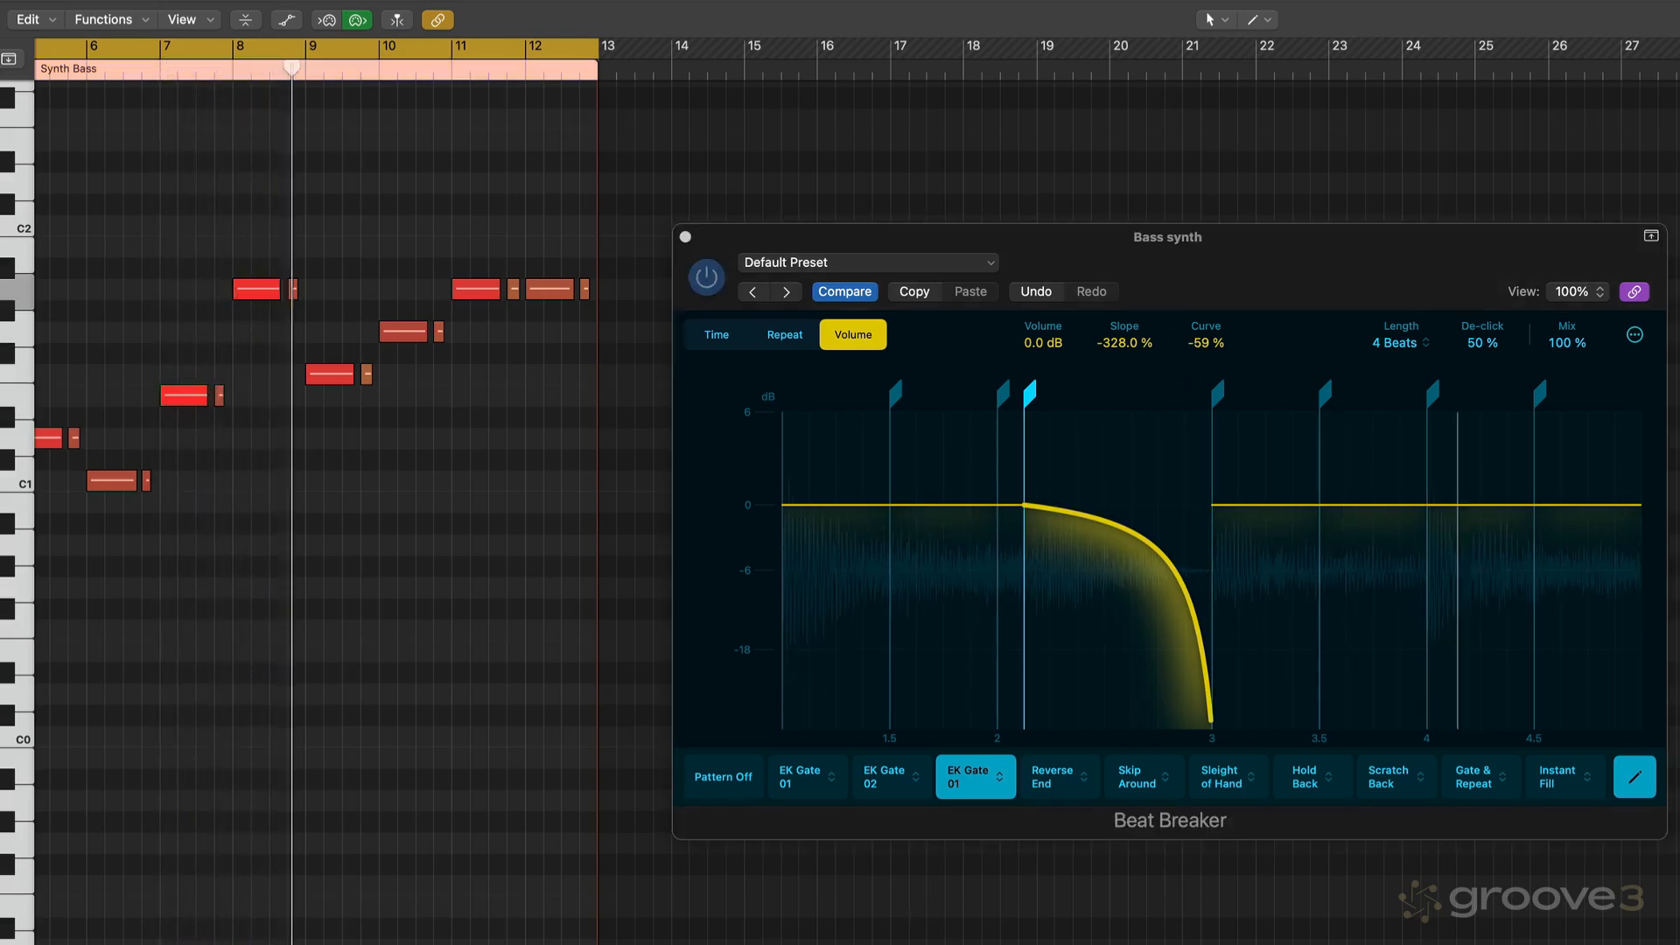
{"action": "left_click", "coordinate": [1203, 322]}
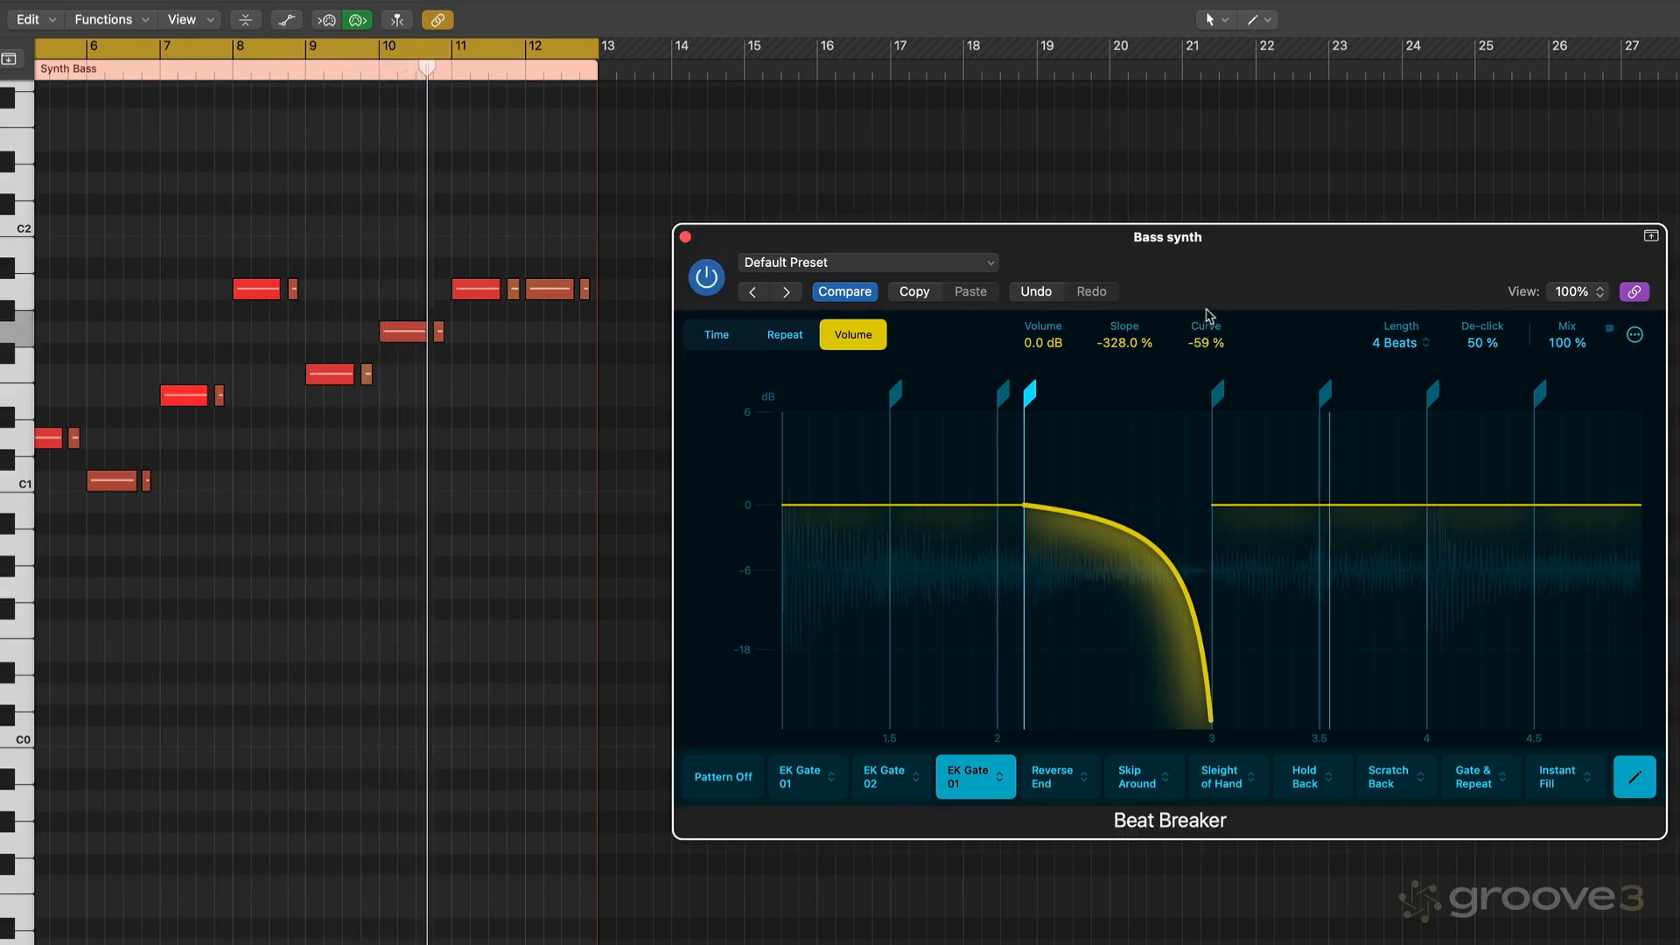
{"action": "mouse_move", "coordinate": [1205, 343]}
{"action": "left_mouse_down"}
{"action": "mouse_move", "coordinate": [1187, 405]}
{"action": "mouse_move", "coordinate": [1201, 320]}
{"action": "left_mouse_up"}
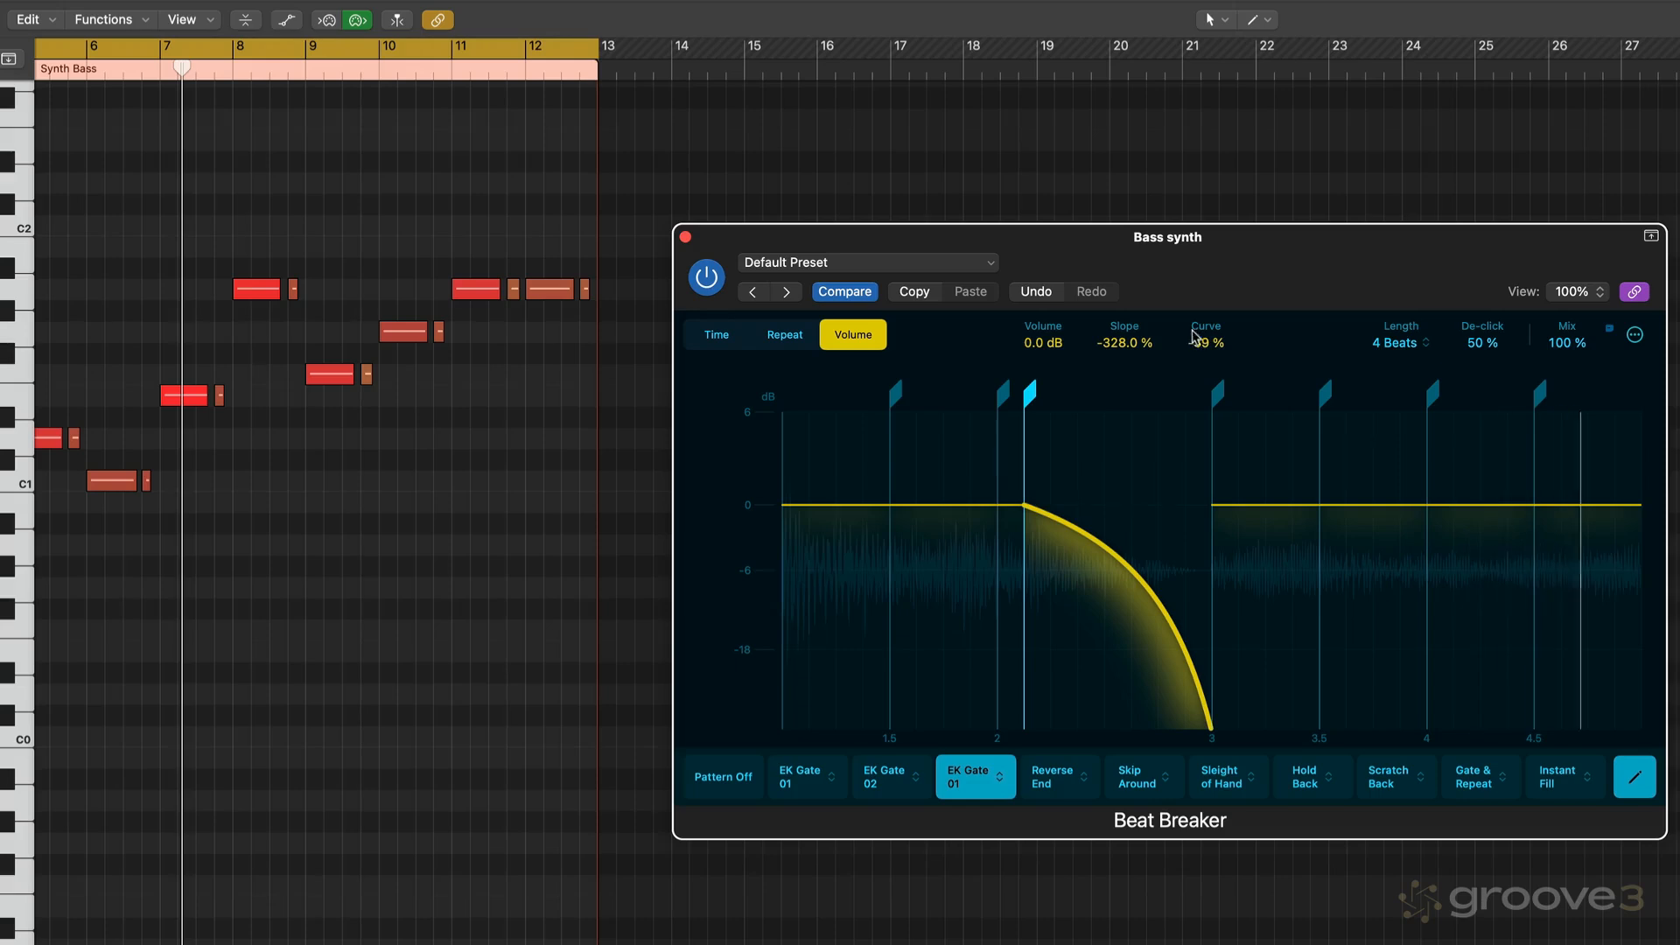
{"action": "left_click", "coordinate": [1003, 782]}
{"action": "left_click", "coordinate": [1033, 349]}
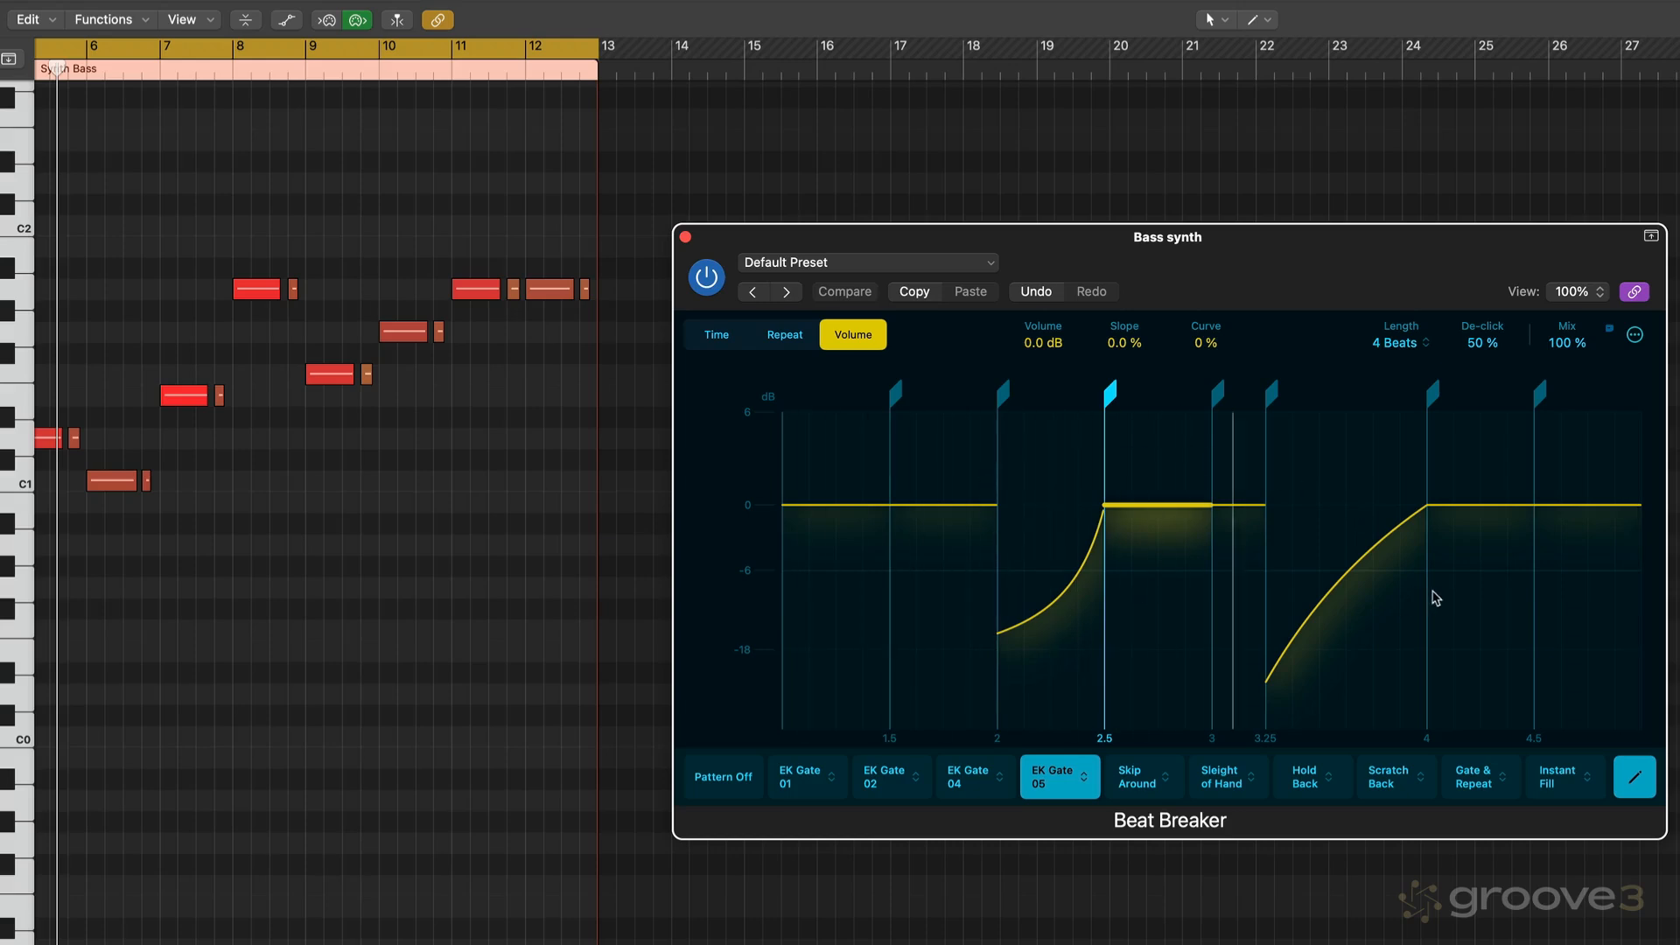
{"action": "left_click", "coordinate": [785, 337]}
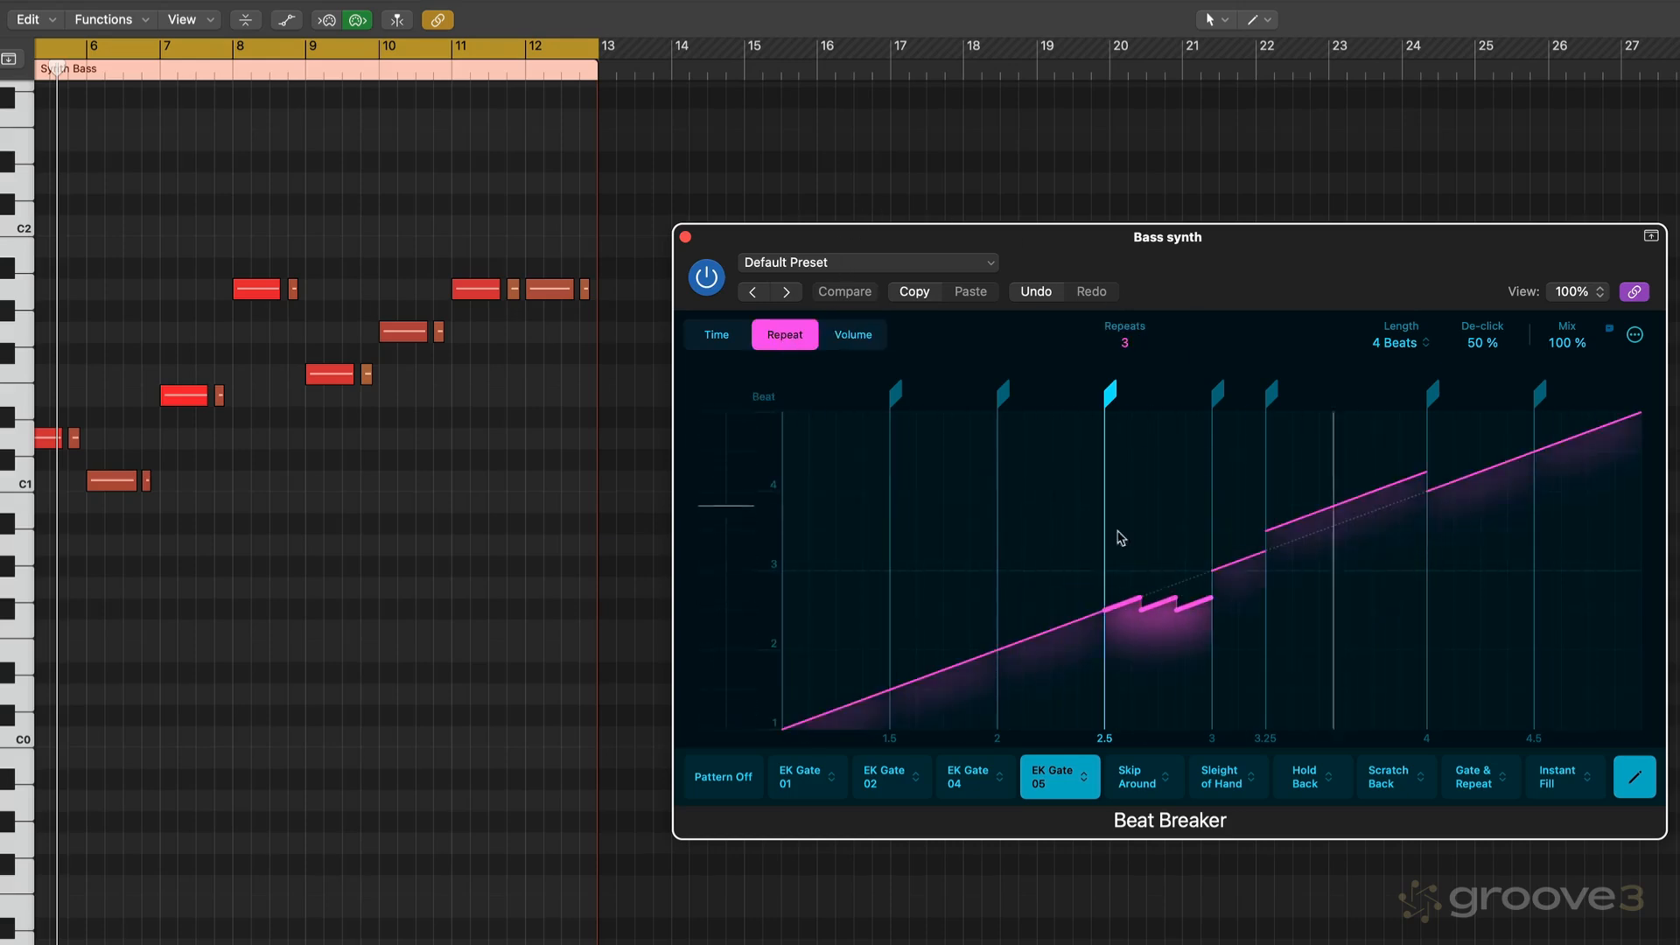
{"action": "left_click", "coordinate": [854, 338]}
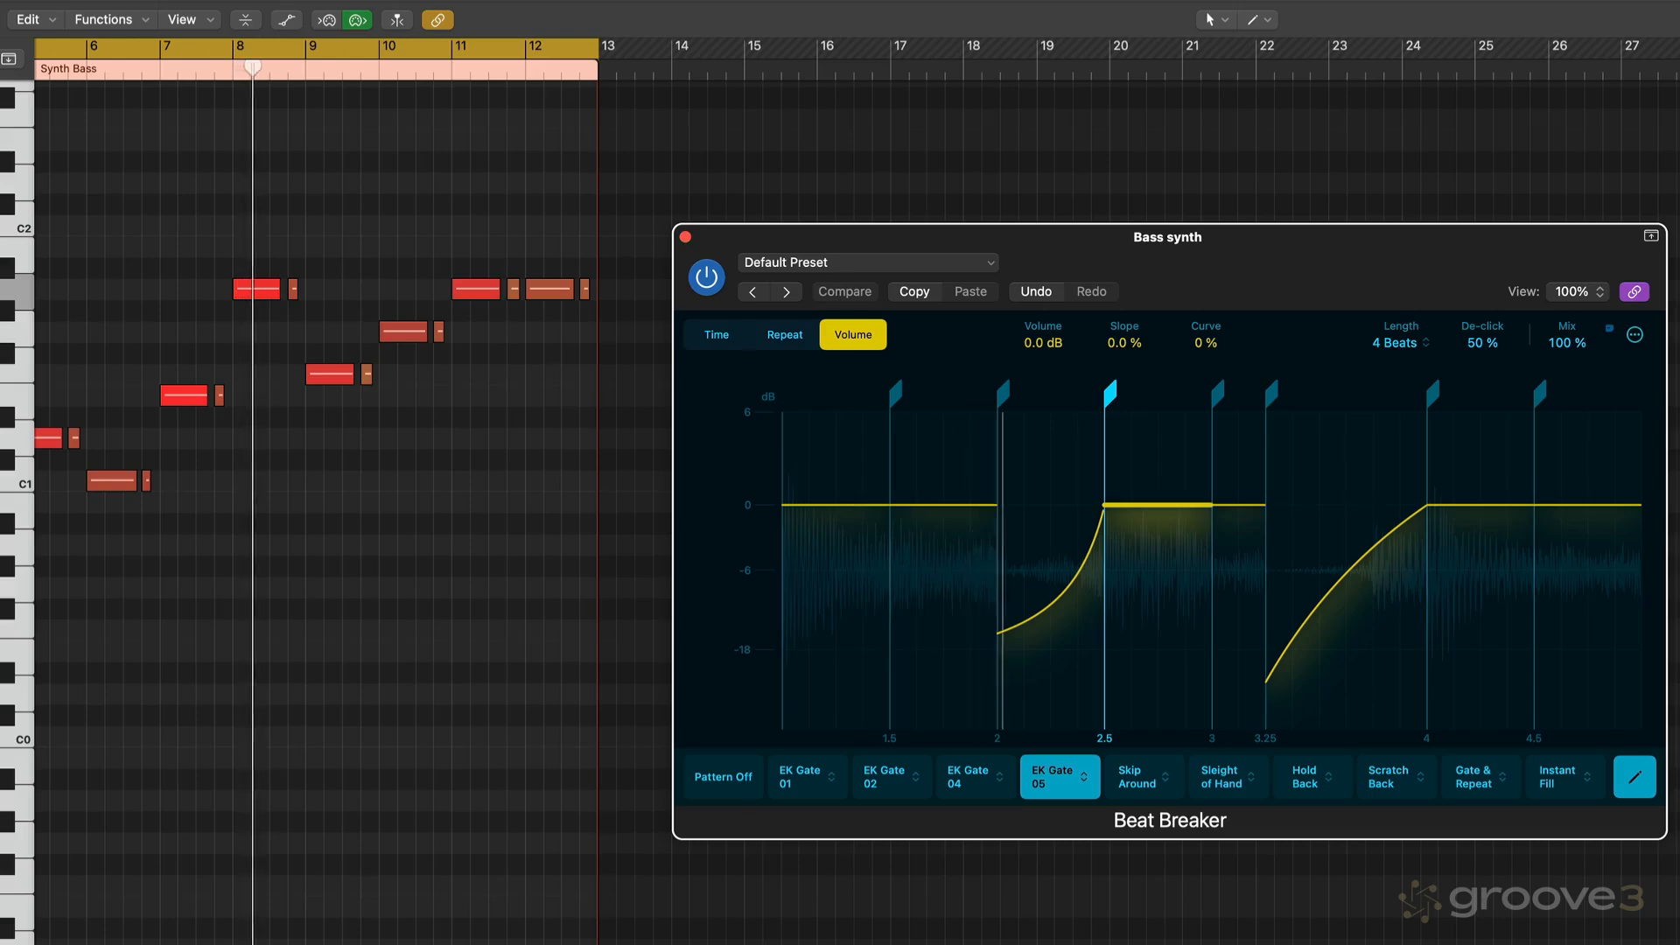
- Start playback, select the rising ramp starting at beat 3.25 and set its slope to 243.0 %
{"action": "key", "text": "s"}
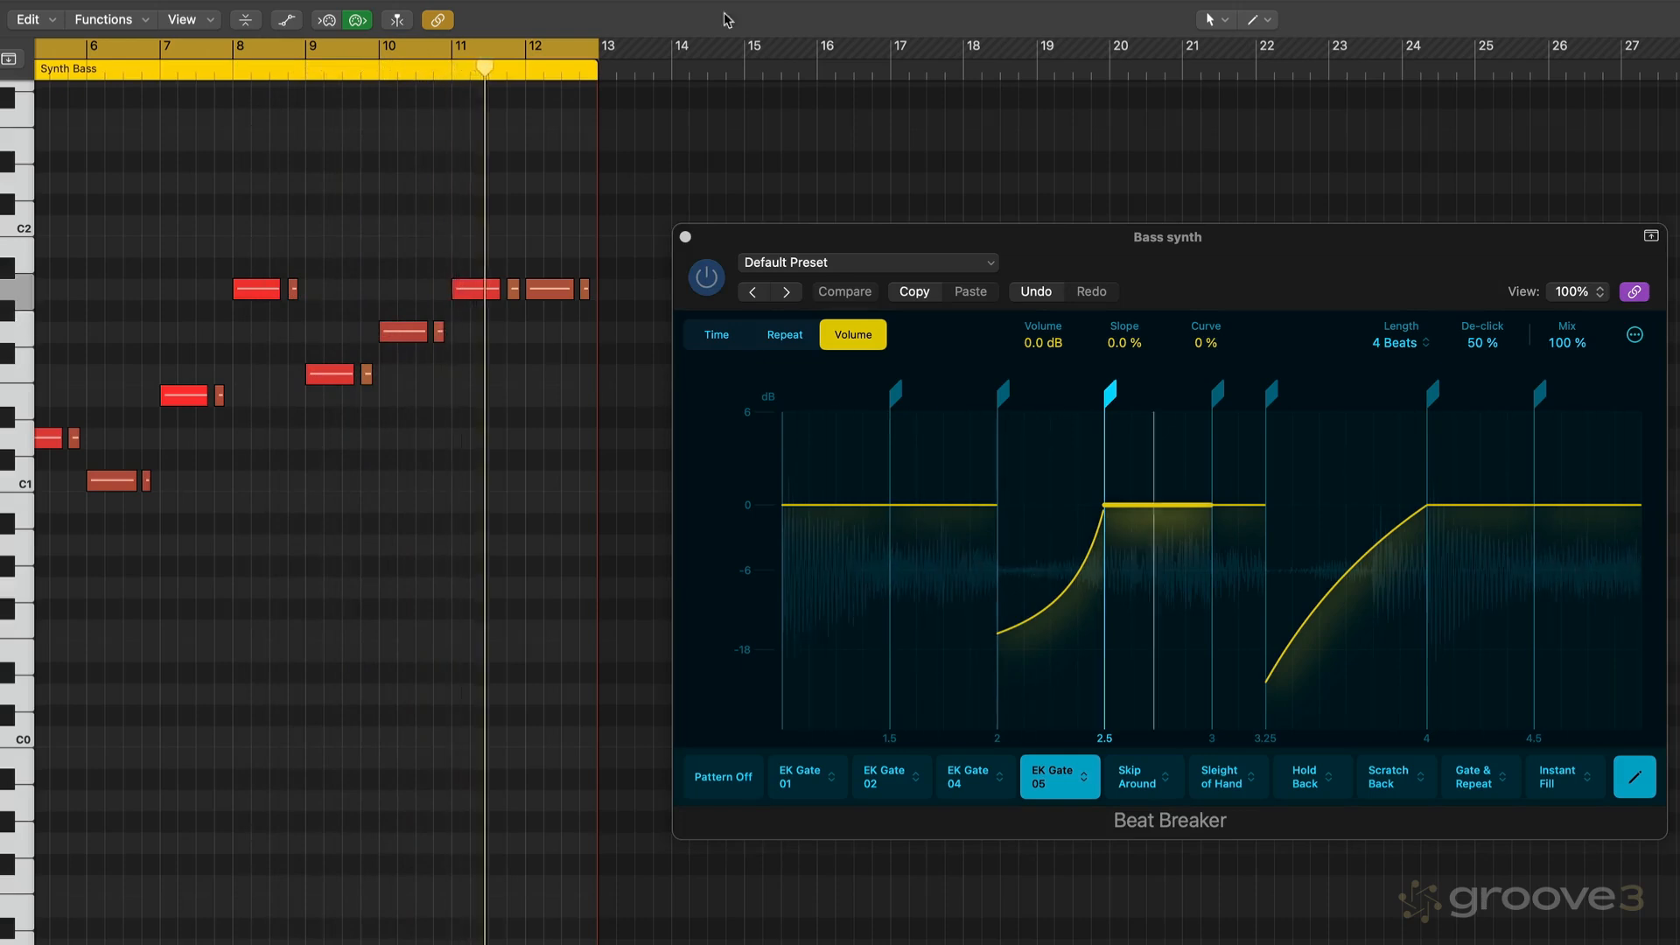
{"action": "left_click", "coordinate": [1362, 558]}
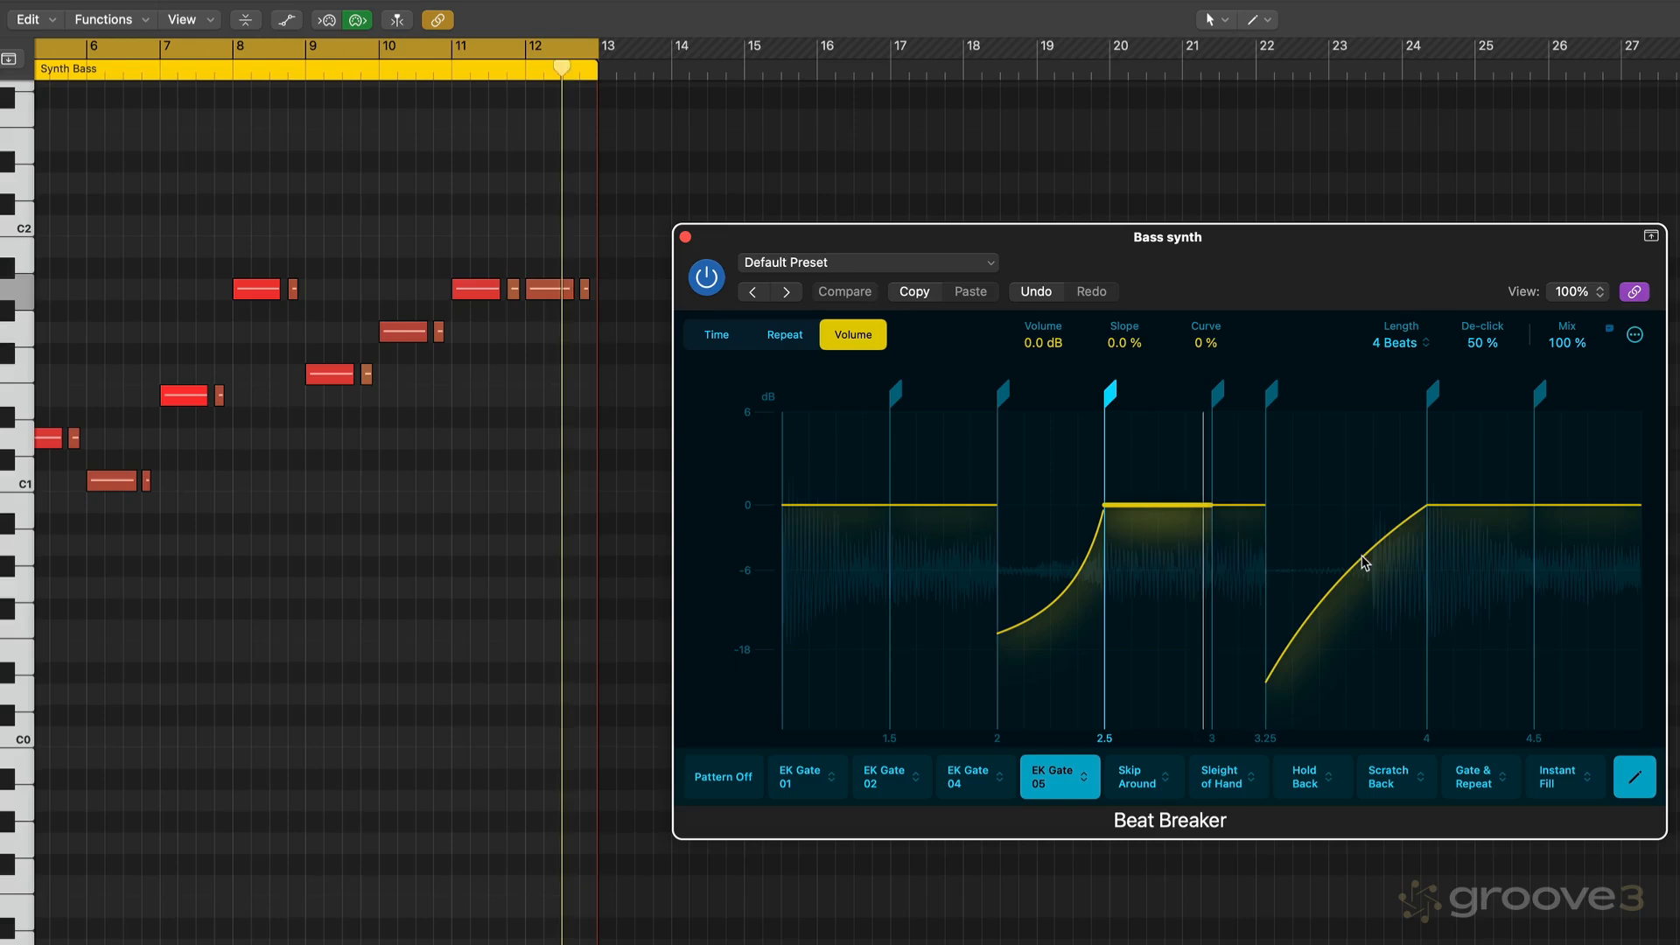
{"action": "left_click", "coordinate": [1363, 559]}
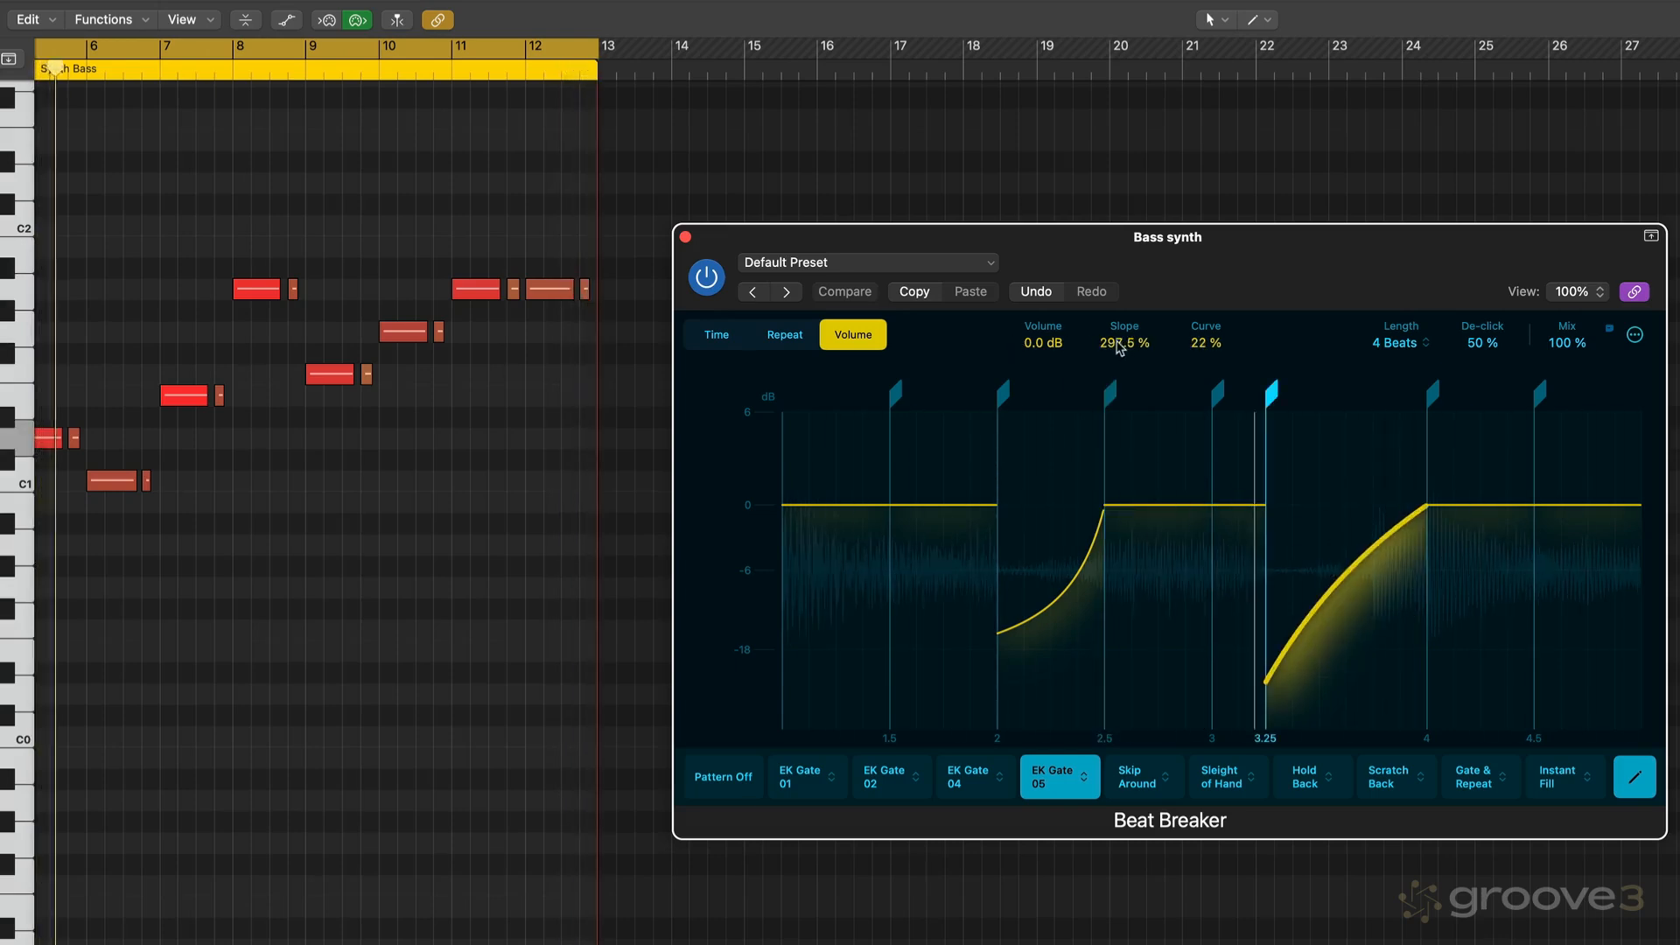
{"action": "left_click_drag", "start_coordinate": [1121, 343], "coordinate": [1116, 331]}
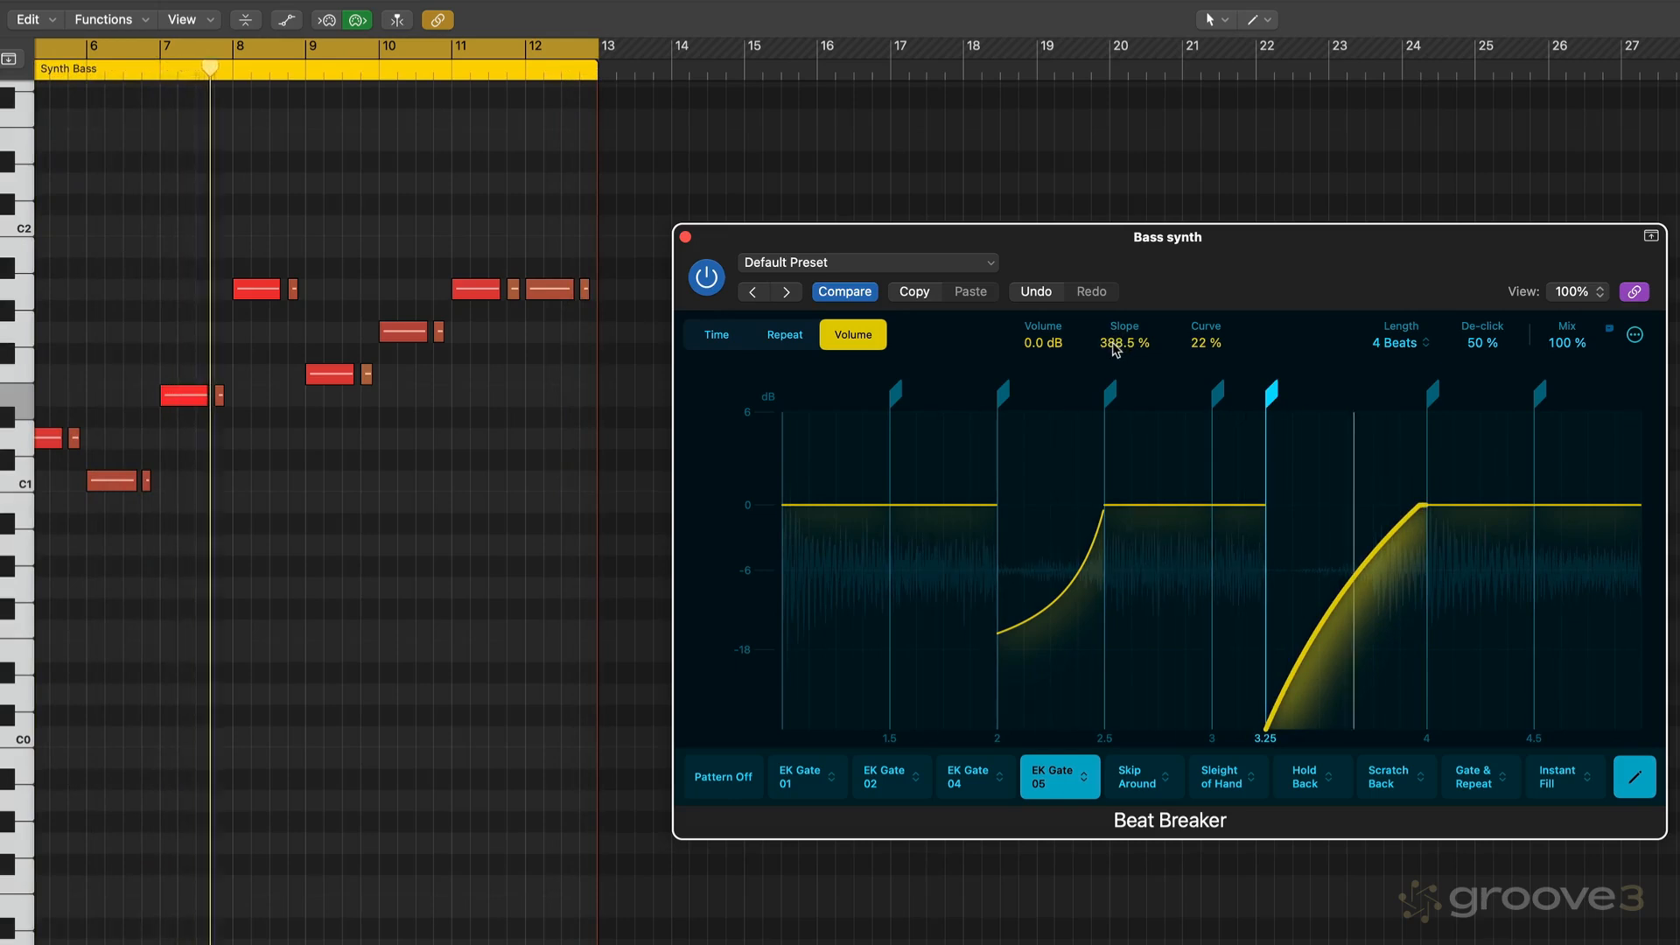
{"action": "left_click_drag", "start_coordinate": [1116, 347], "coordinate": [1107, 376]}
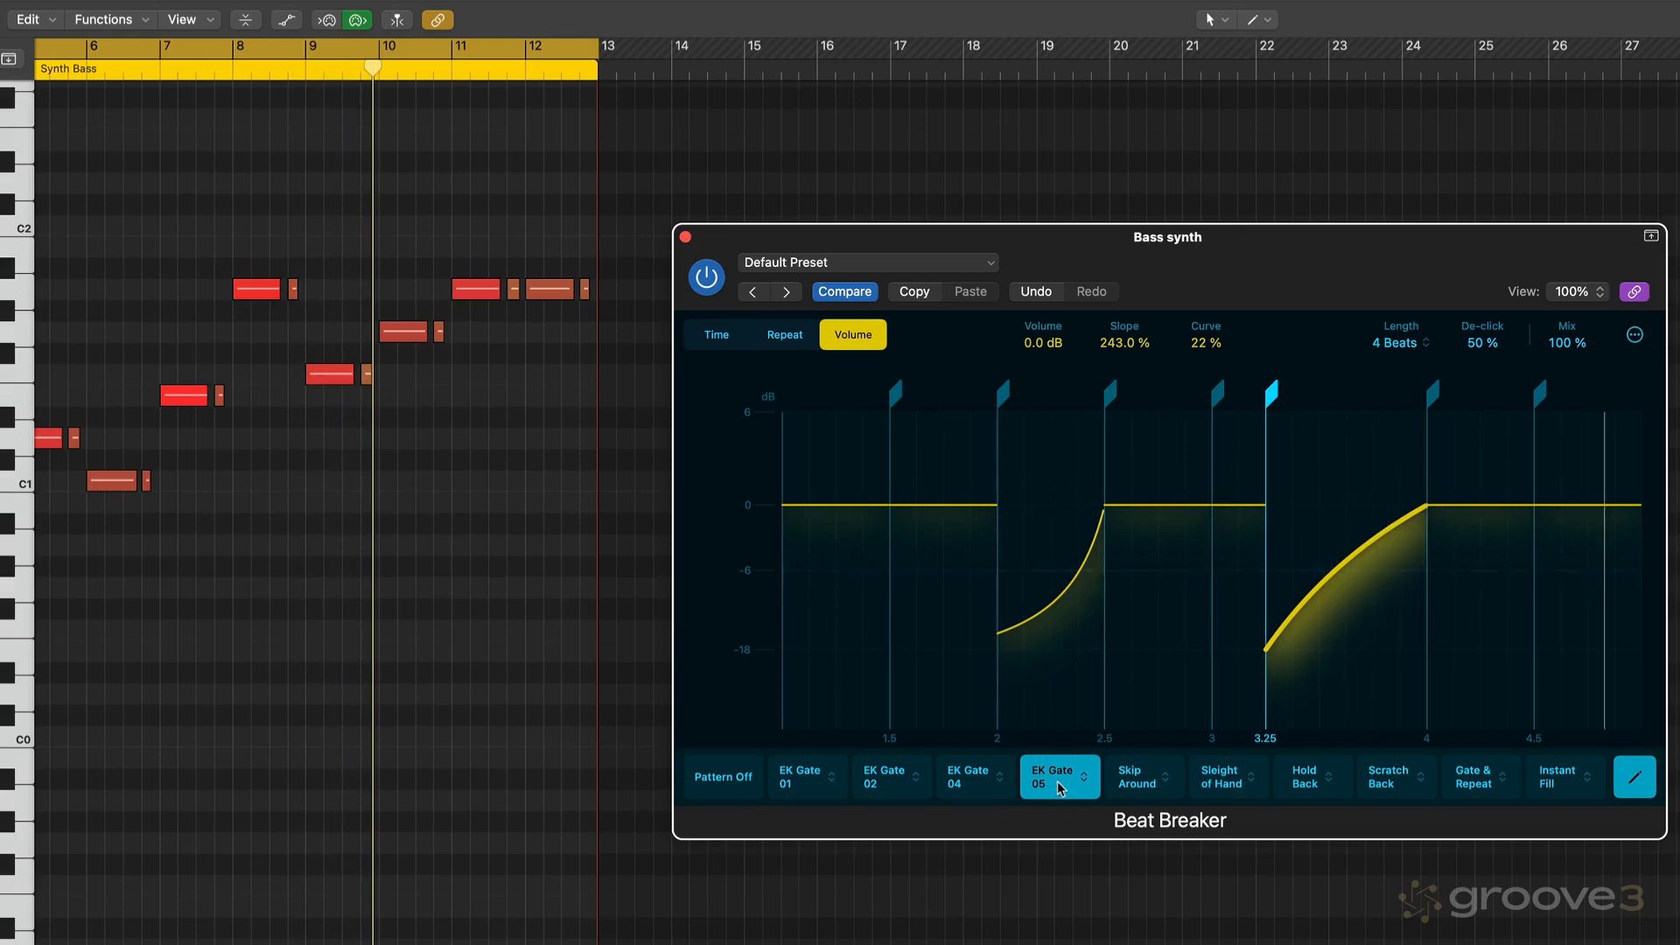
- Save the Beat Breaker settings as a preset from the preset menu
{"action": "left_click", "coordinate": [866, 261]}
{"action": "left_click", "coordinate": [832, 548]}
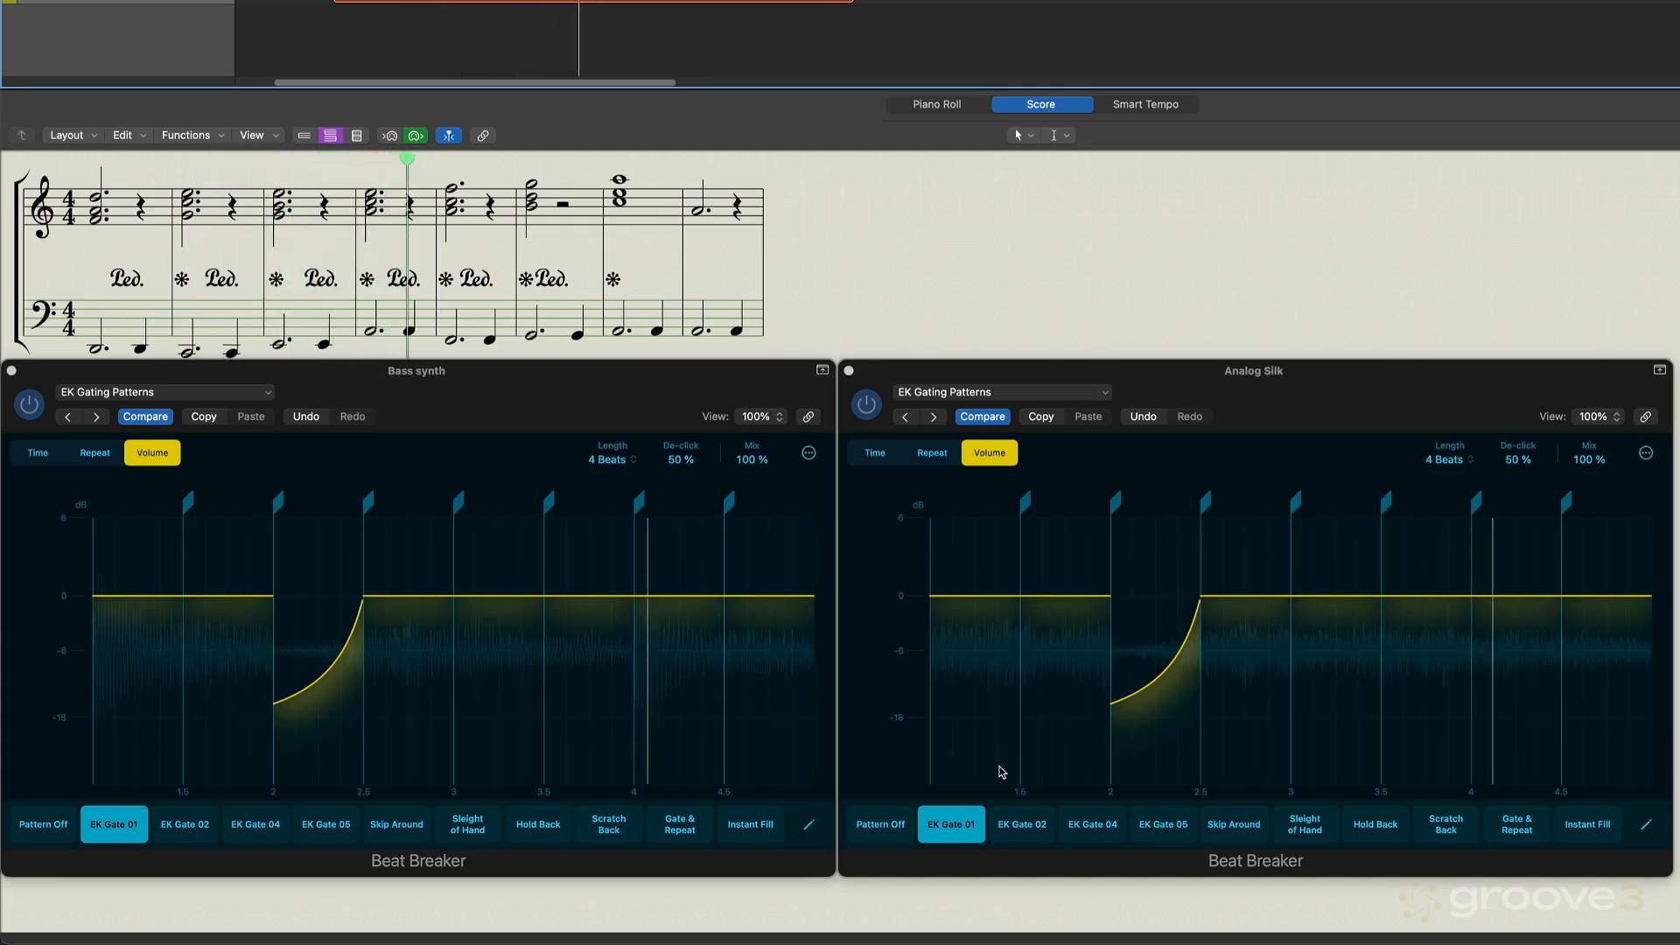
- Switch both the Bass synth and Analog Silk Beat Breakers to EK Gate 02, then to EK Gate 04, while auditioning playback
{"action": "left_click", "coordinate": [186, 828]}
{"action": "left_click", "coordinate": [1036, 825]}
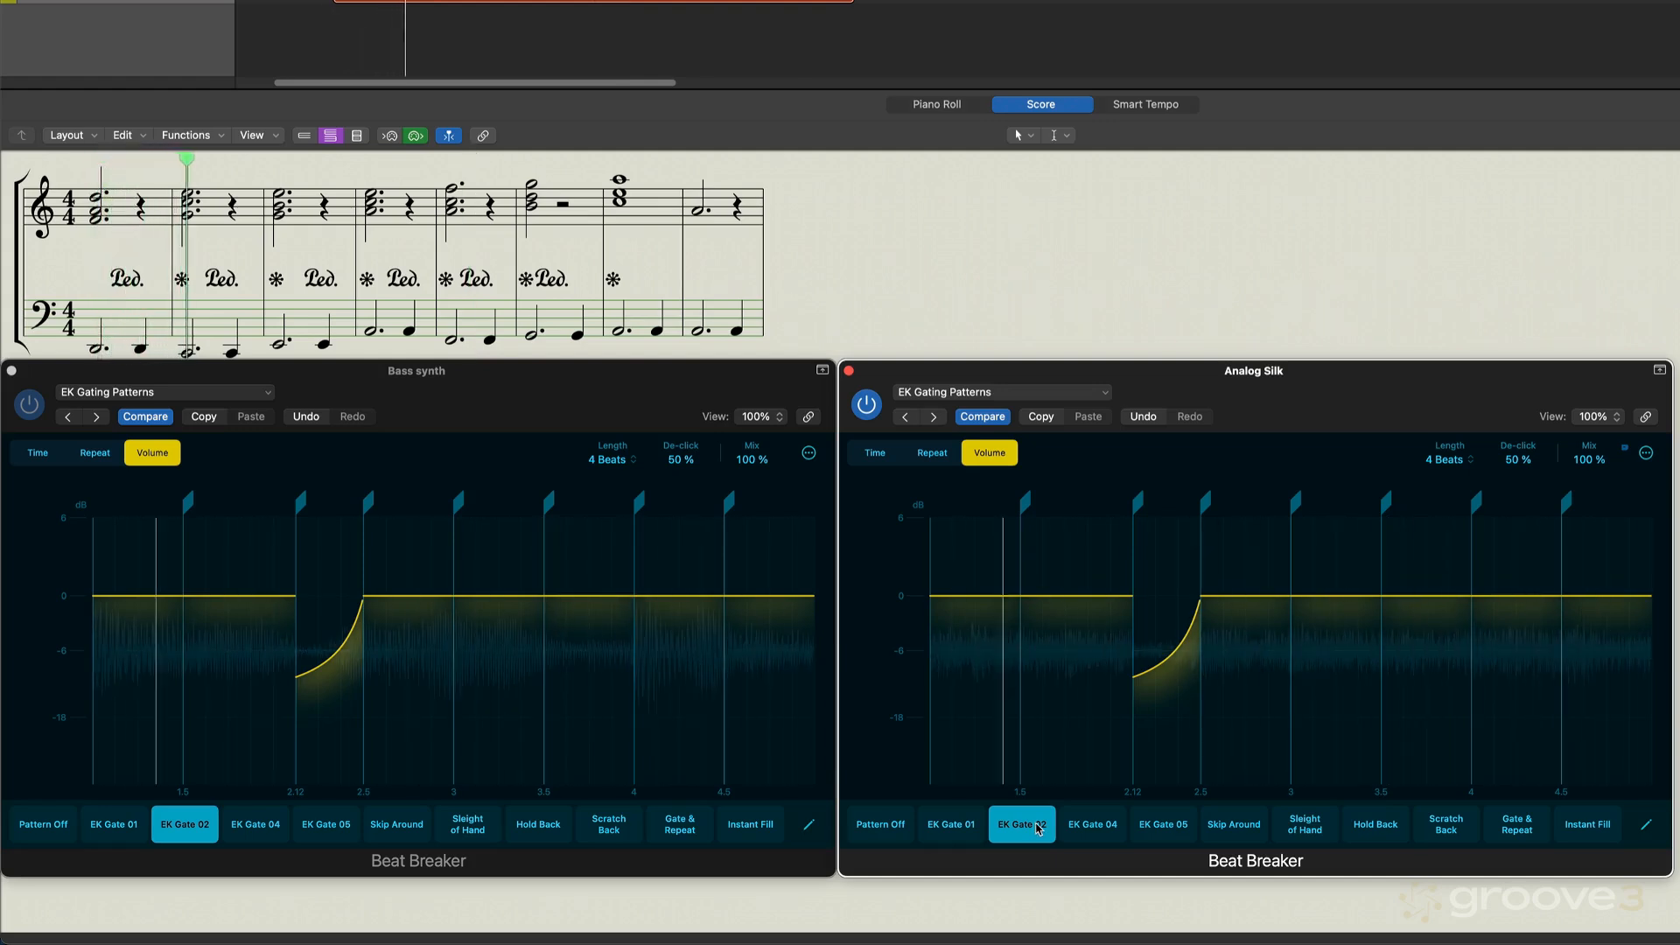
{"action": "left_click", "coordinate": [214, 824]}
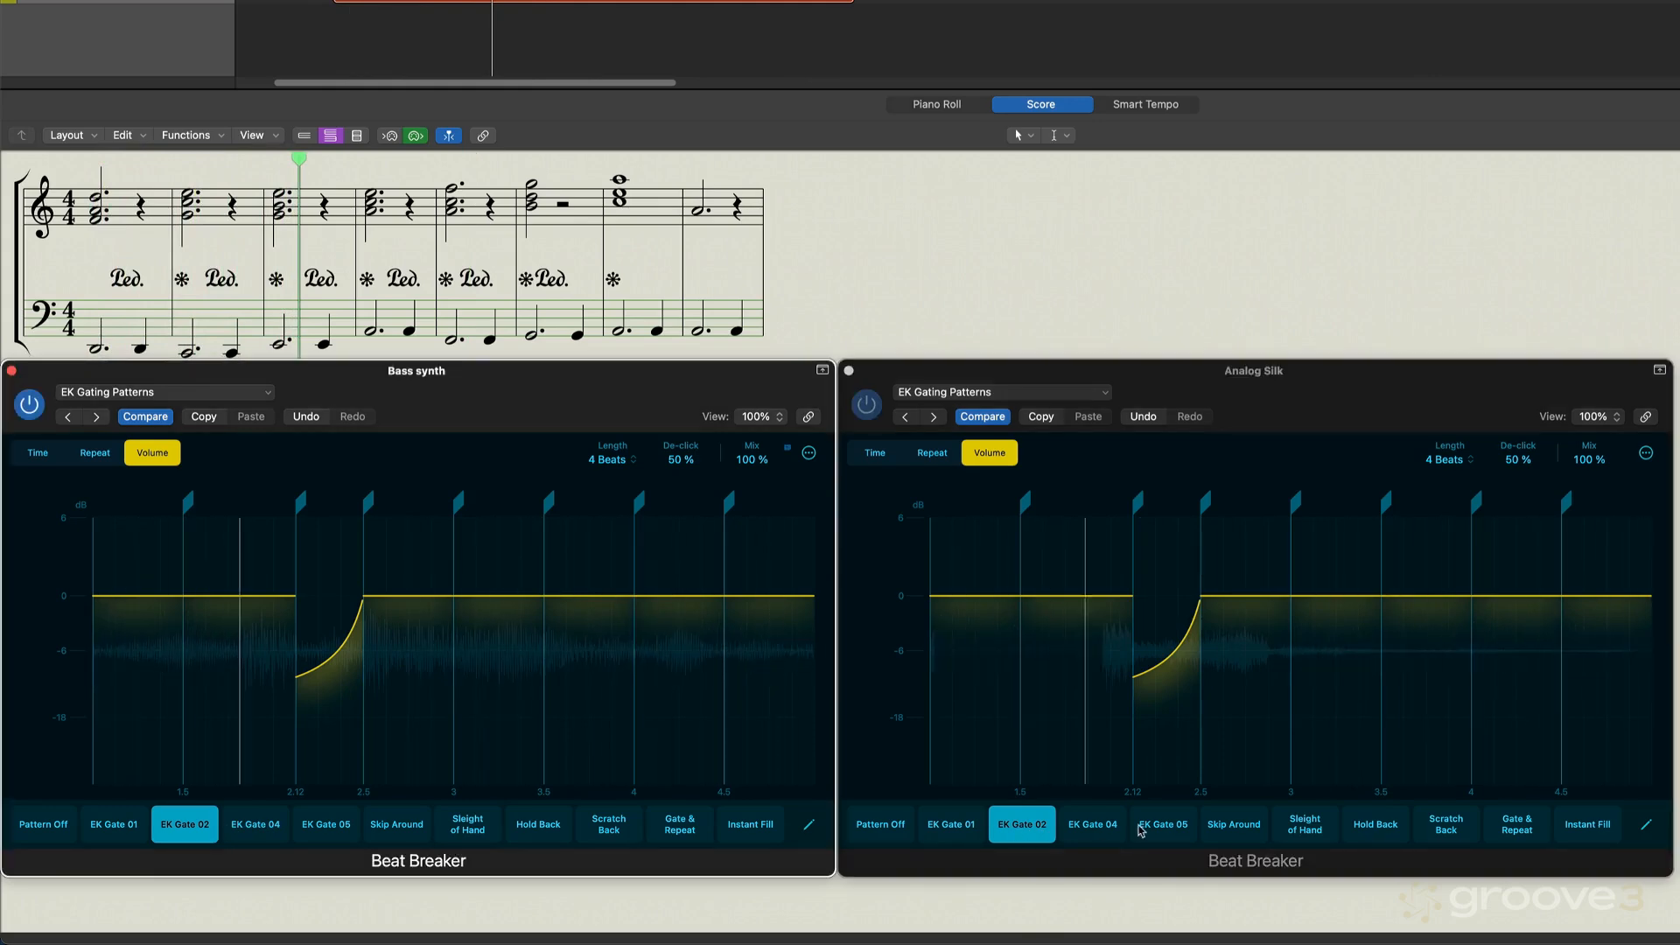
{"action": "left_click", "coordinate": [1092, 824]}
{"action": "left_click", "coordinate": [273, 823]}
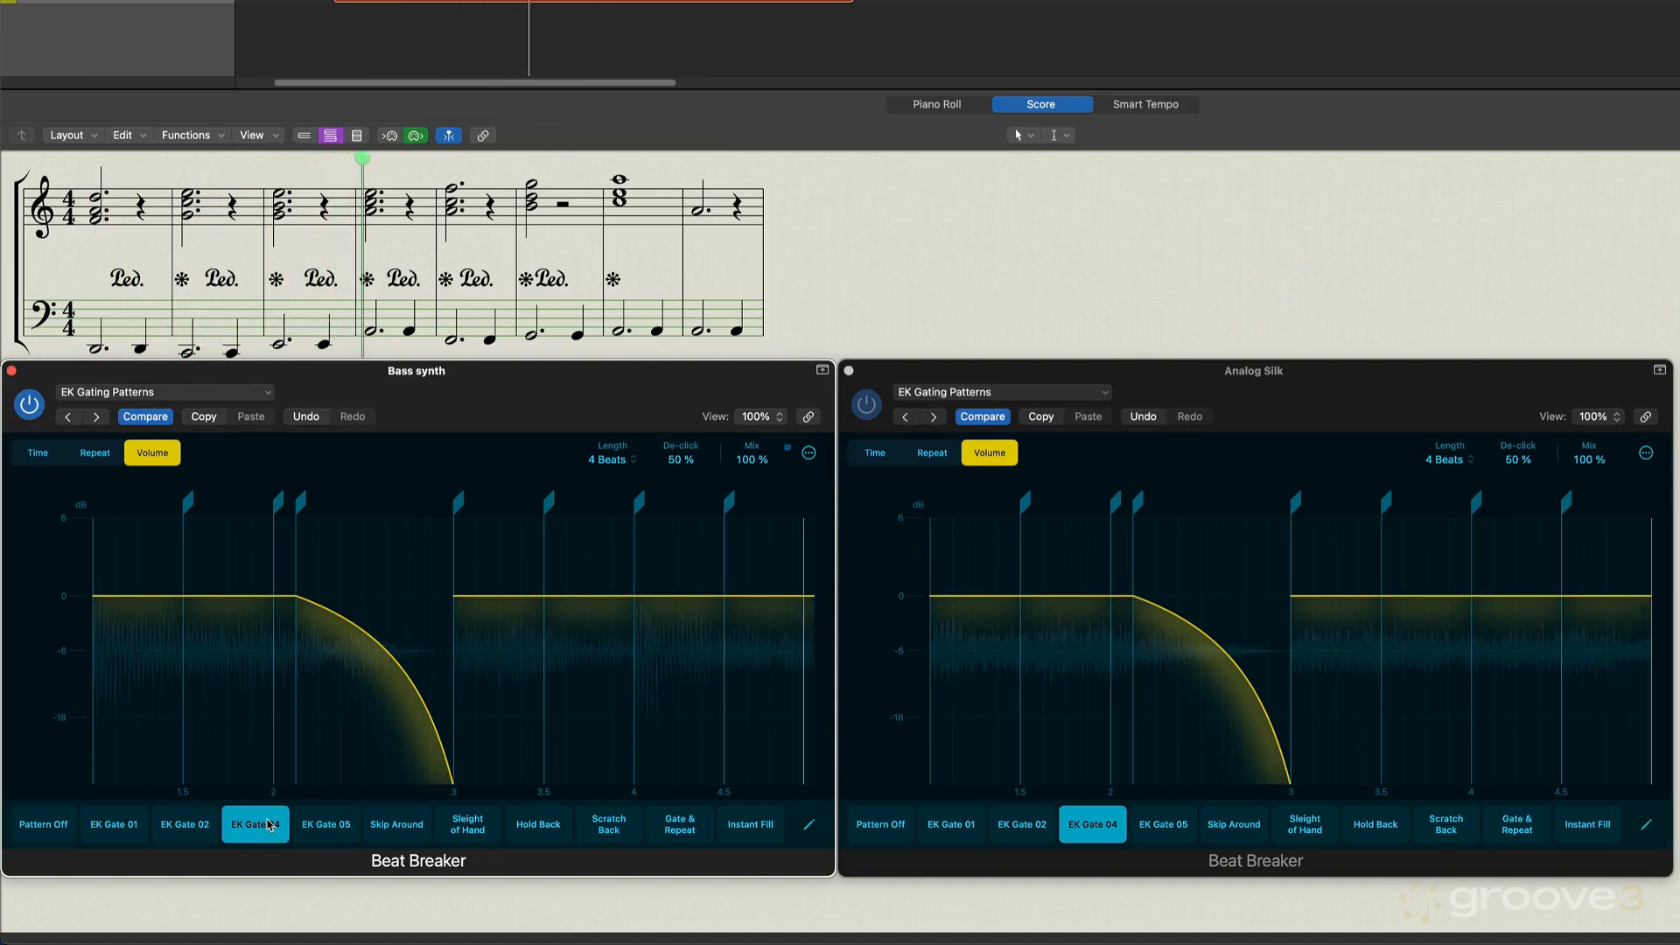
- Select EK Gate 05 on both Beat Breakers, then switch the Bass synth through EK Gate 01 to EK Gate 04
{"action": "left_click", "coordinate": [335, 830]}
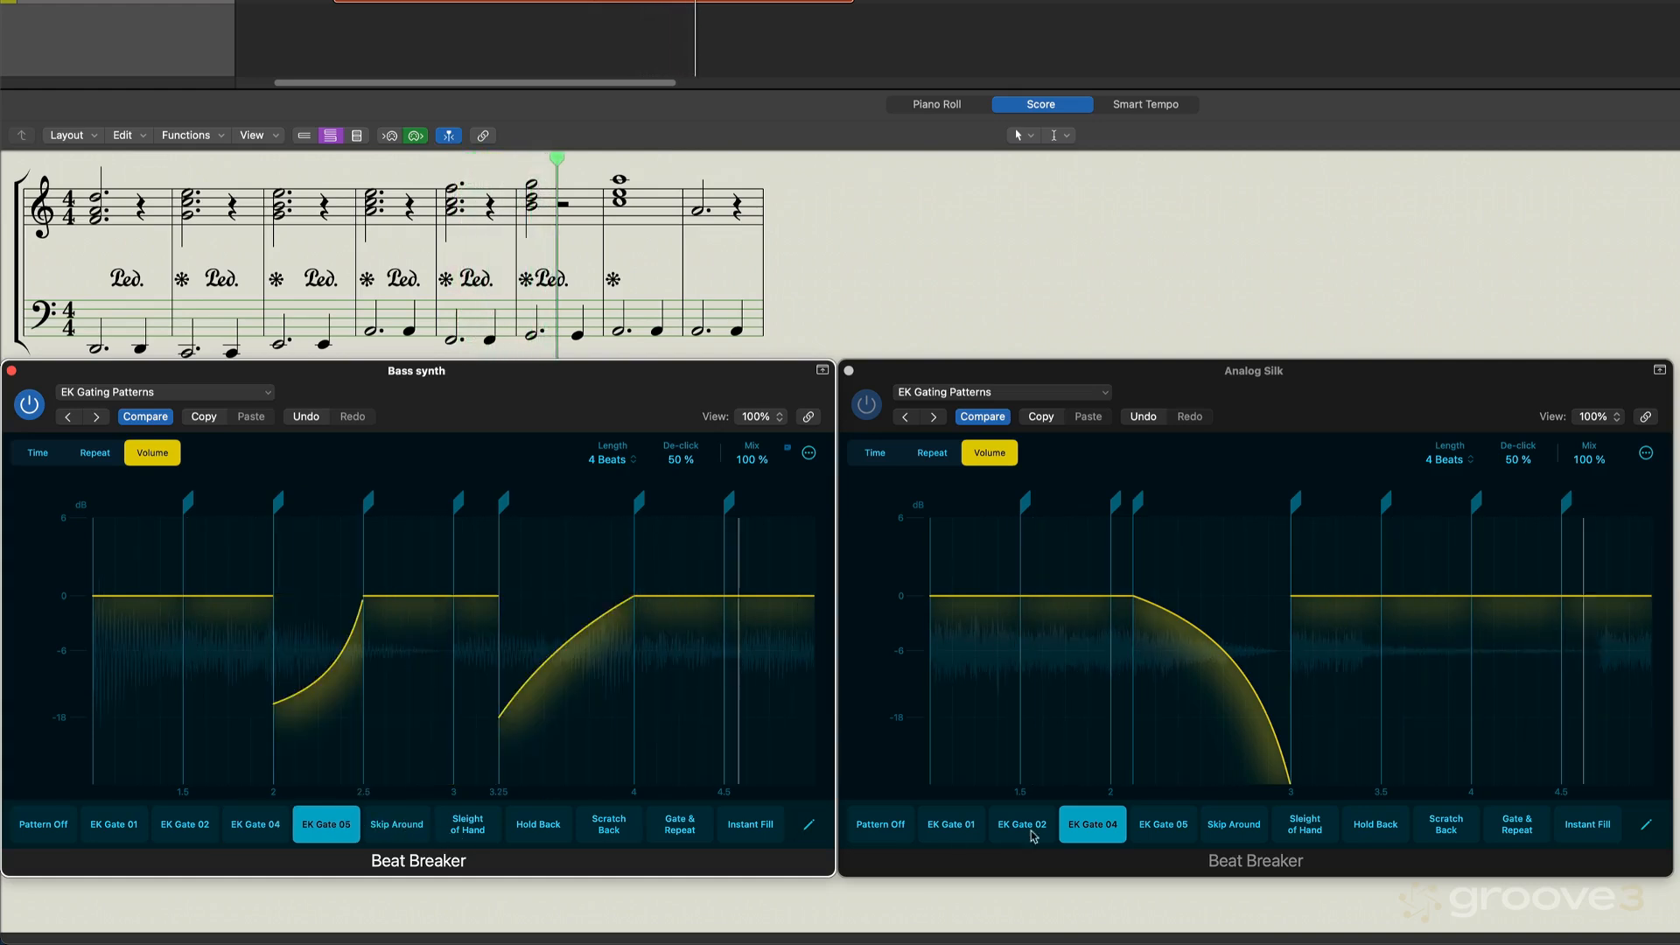
{"action": "left_click", "coordinate": [1176, 825]}
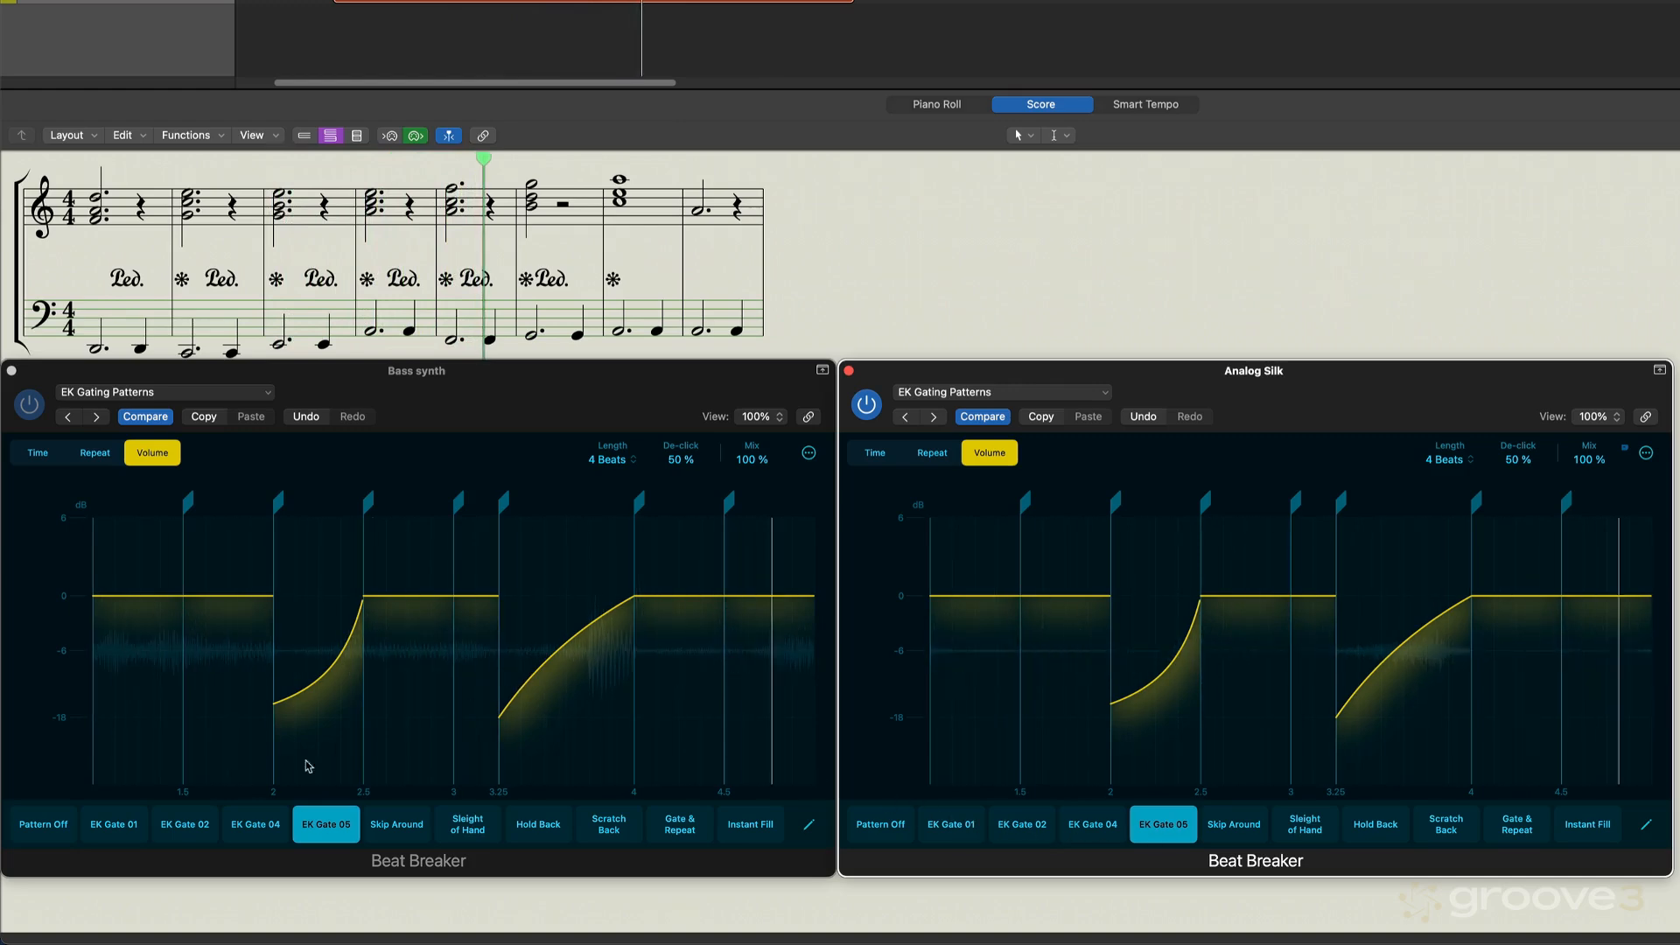
{"action": "left_click", "coordinate": [114, 824]}
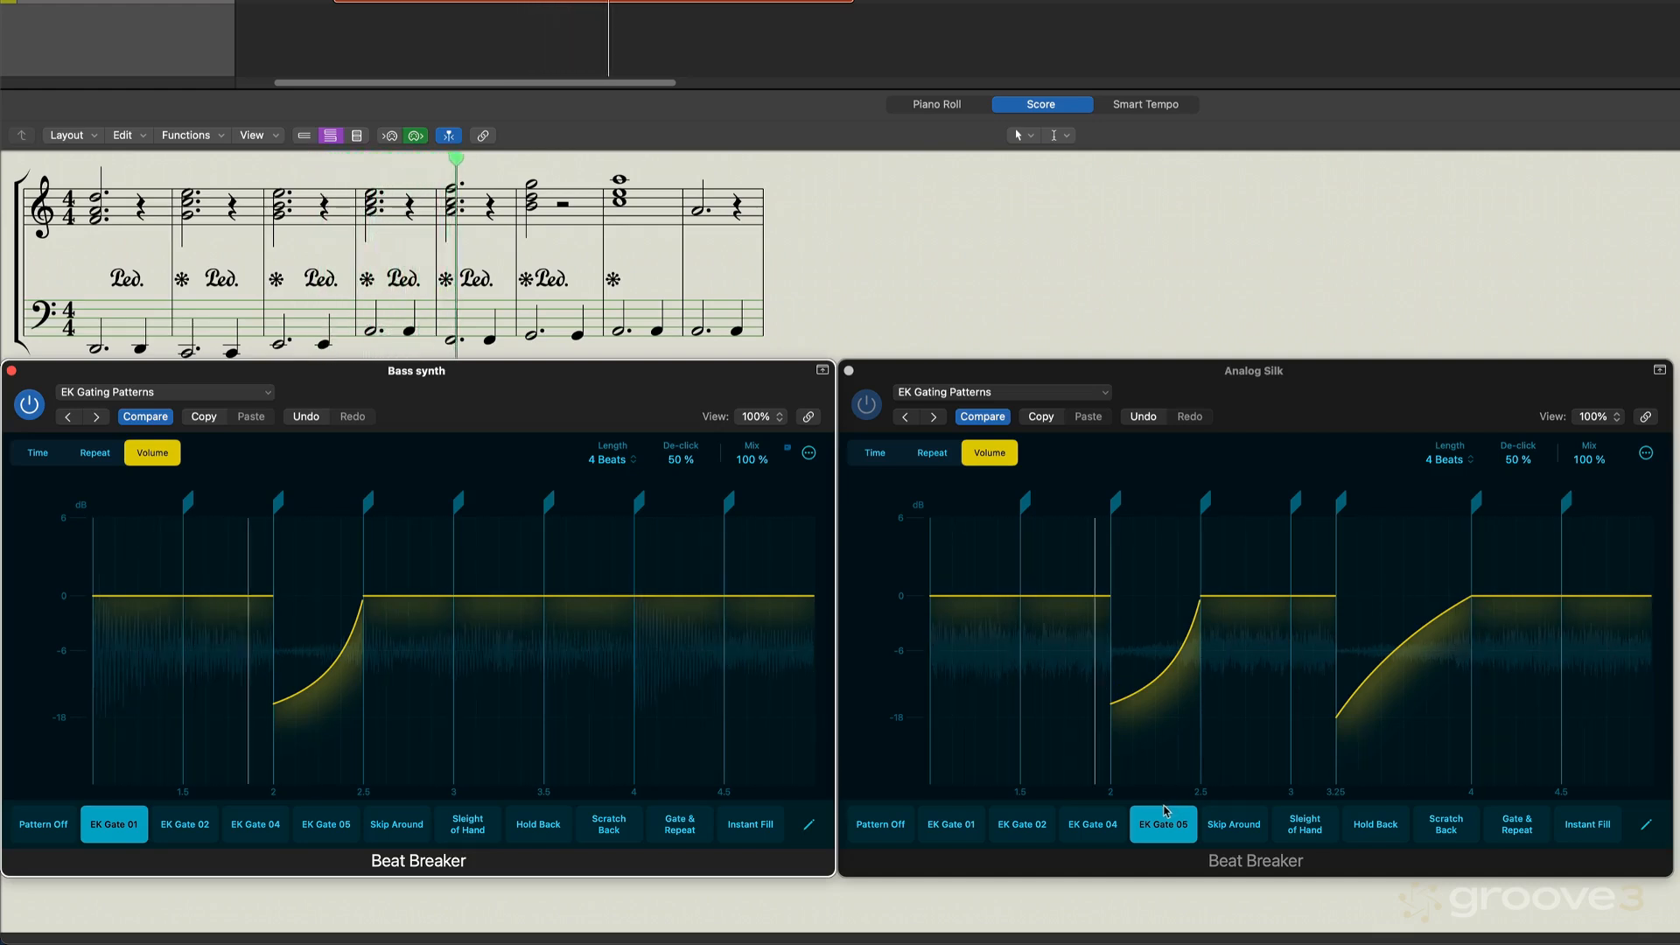
{"action": "left_click", "coordinate": [257, 826]}
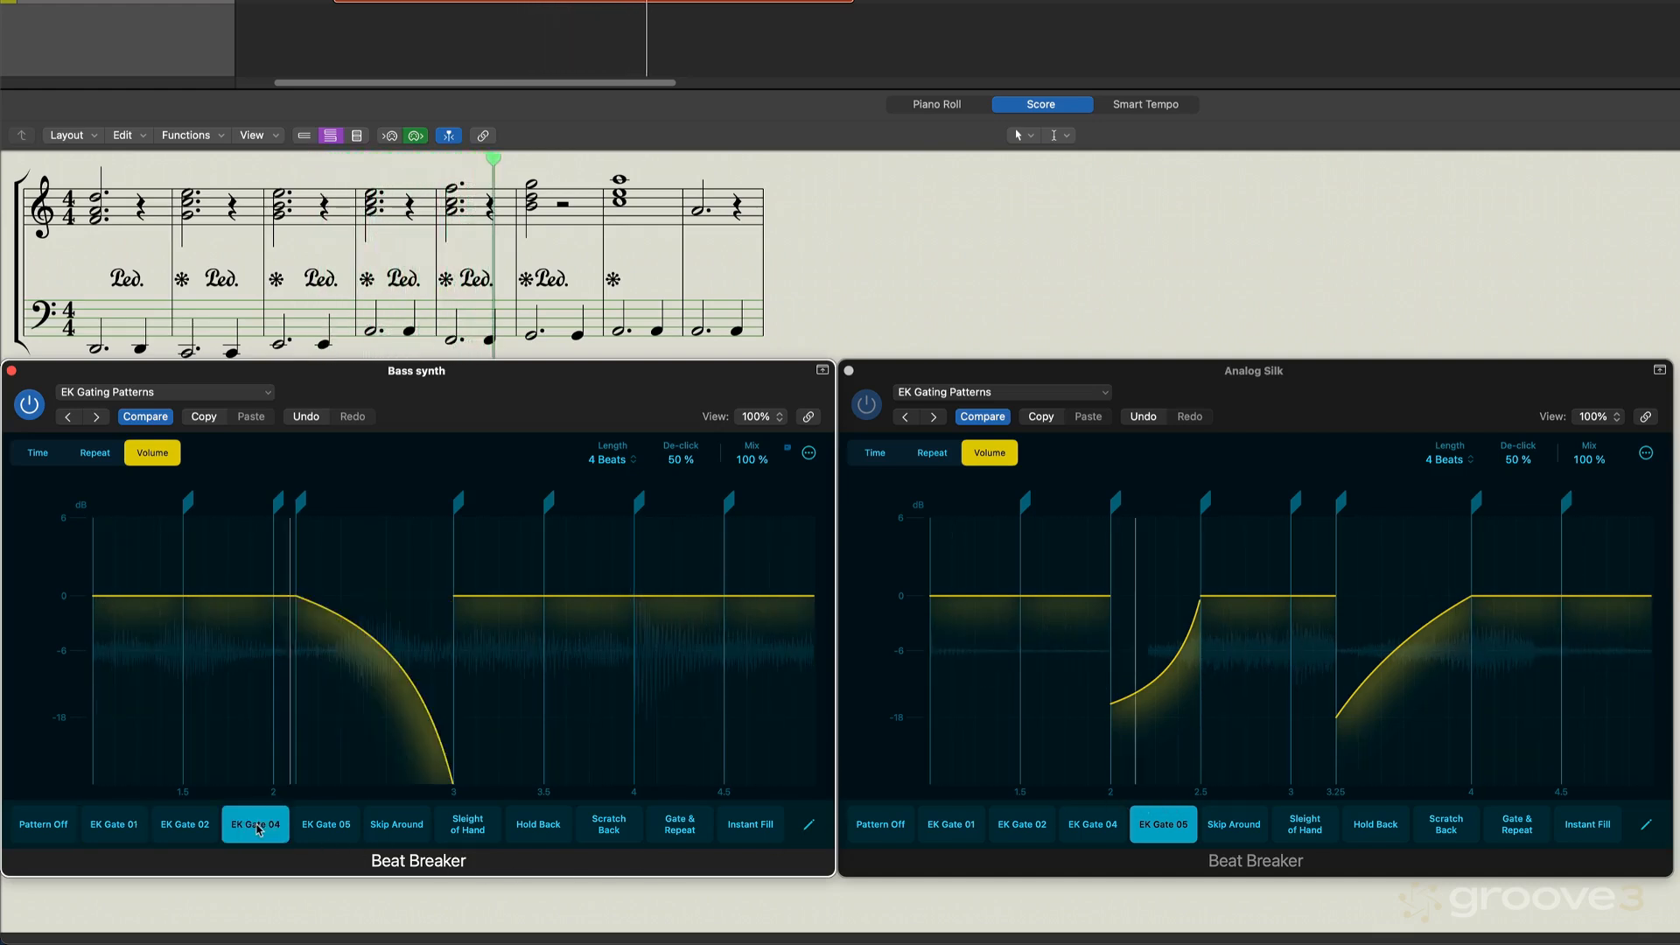